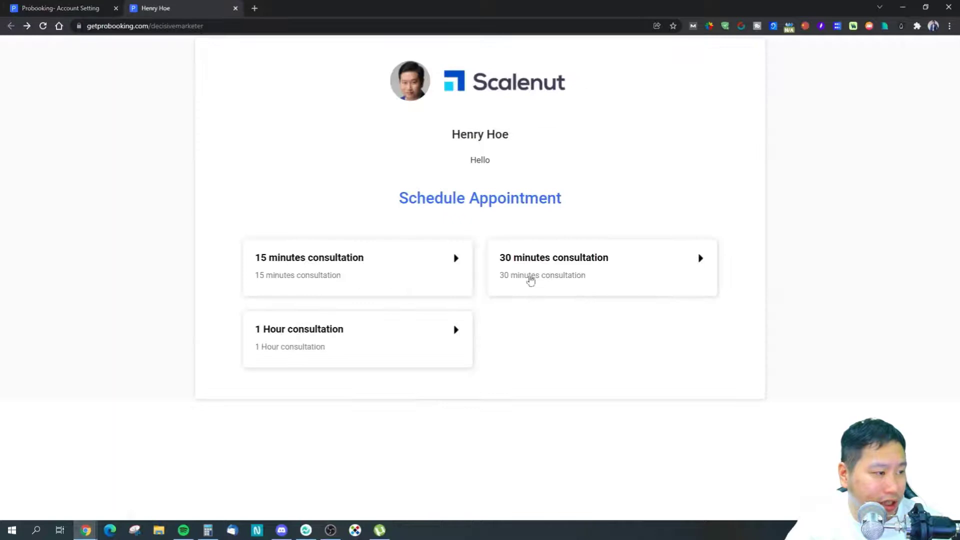
- Return from the public booking page to the Probooking account and open its profile settings
{"action": "left_click", "coordinate": [48, 7]}
{"action": "left_click", "coordinate": [60, 108]}
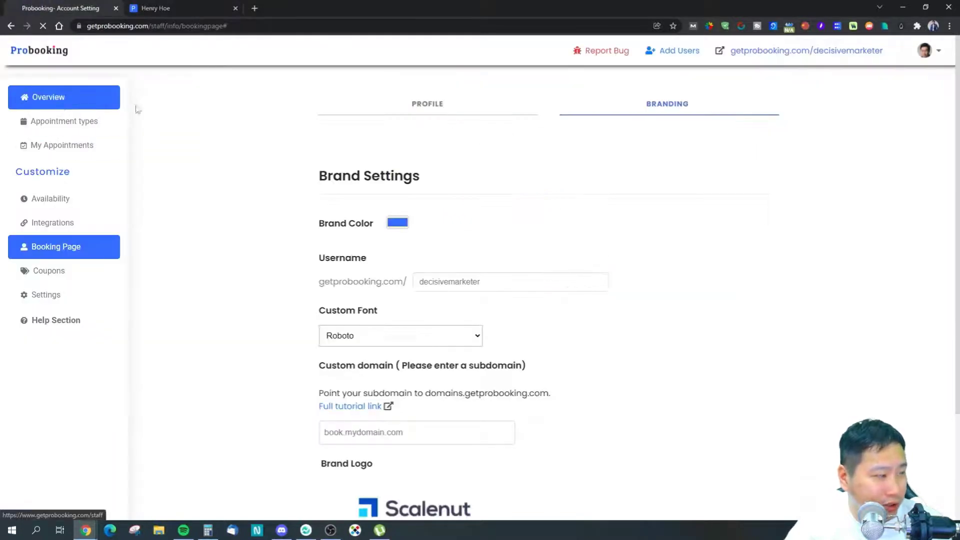
{"action": "left_click", "coordinate": [47, 295]}
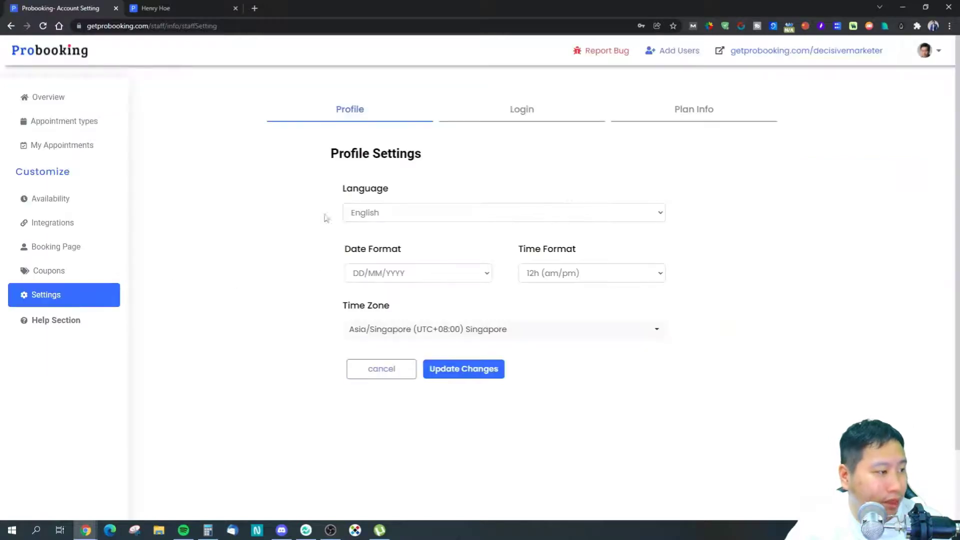
- Examine the language, date format, time format and time zone options in the profile settings
{"action": "left_click", "coordinate": [405, 214]}
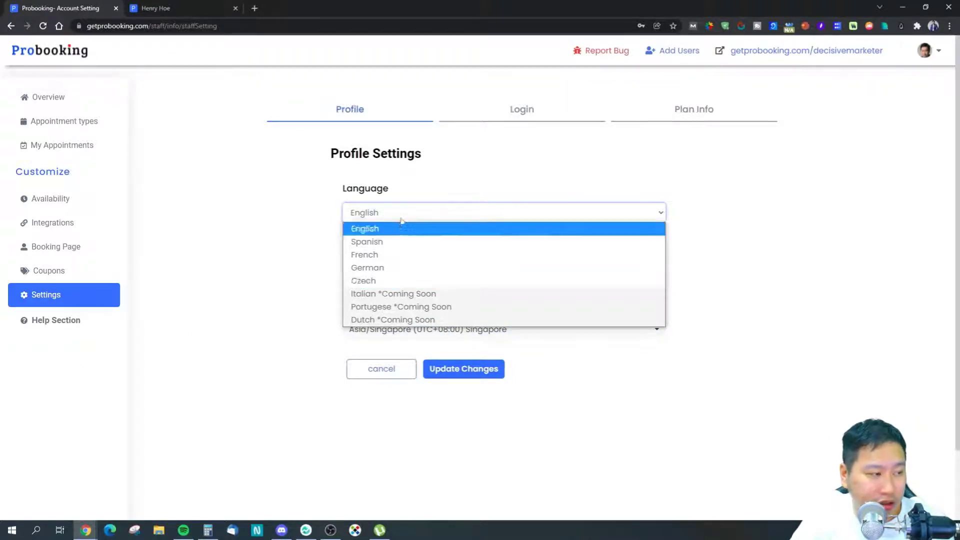
{"action": "left_click", "coordinate": [365, 229]}
{"action": "left_click", "coordinate": [366, 275]}
{"action": "left_click", "coordinate": [285, 279]}
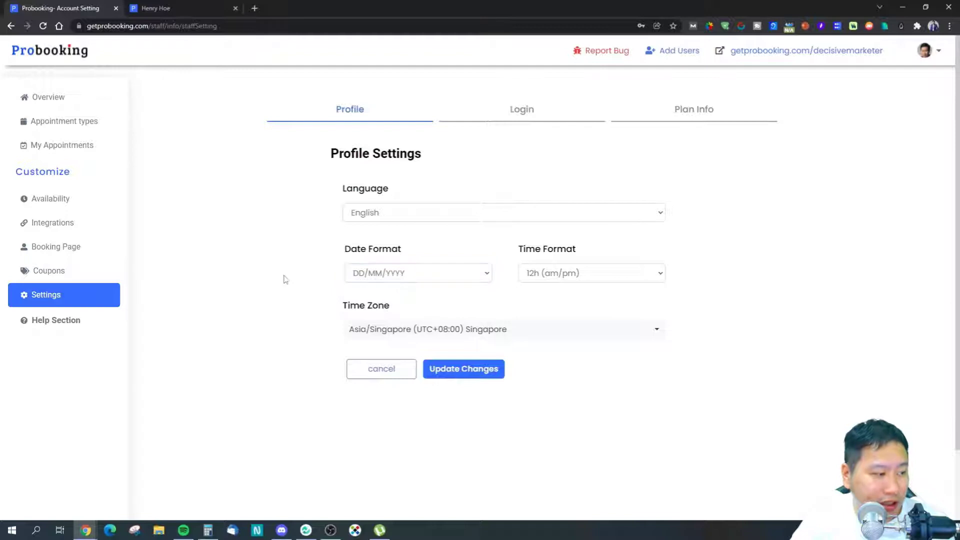
{"action": "left_click", "coordinate": [582, 269]}
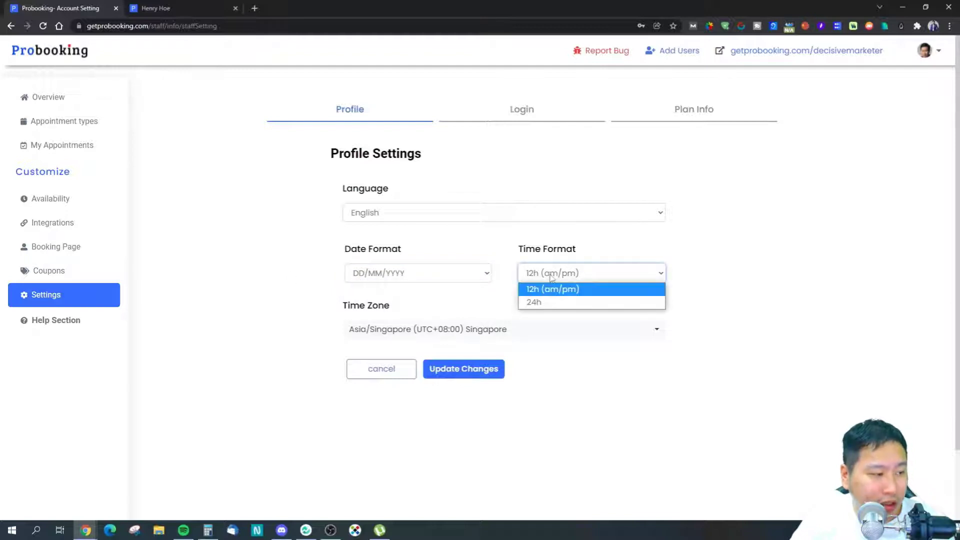
{"action": "left_click", "coordinate": [419, 300]}
{"action": "left_click", "coordinate": [413, 332]}
{"action": "left_click", "coordinate": [285, 315]}
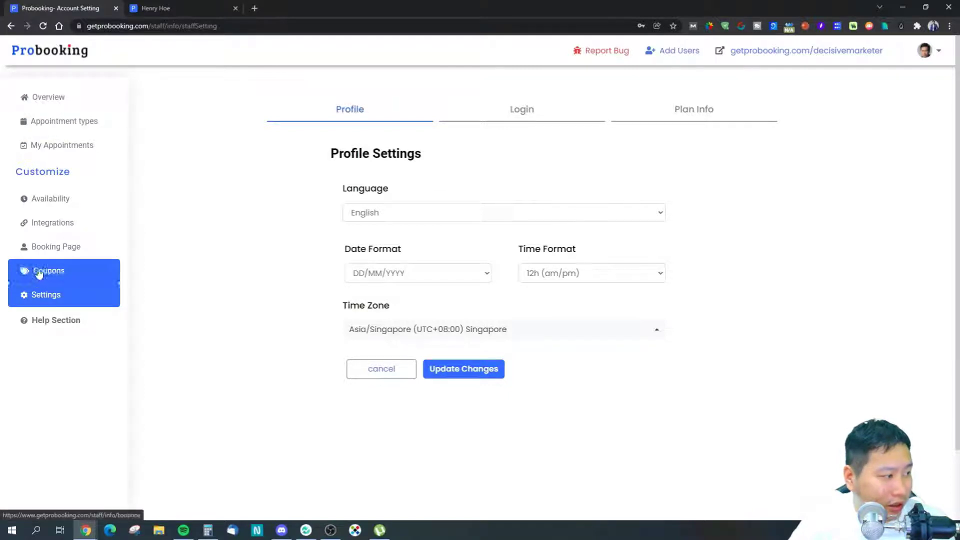
- Open the account overview and examine the weekly, monthly, total bookings and total clients analytics
{"action": "left_click", "coordinate": [71, 103]}
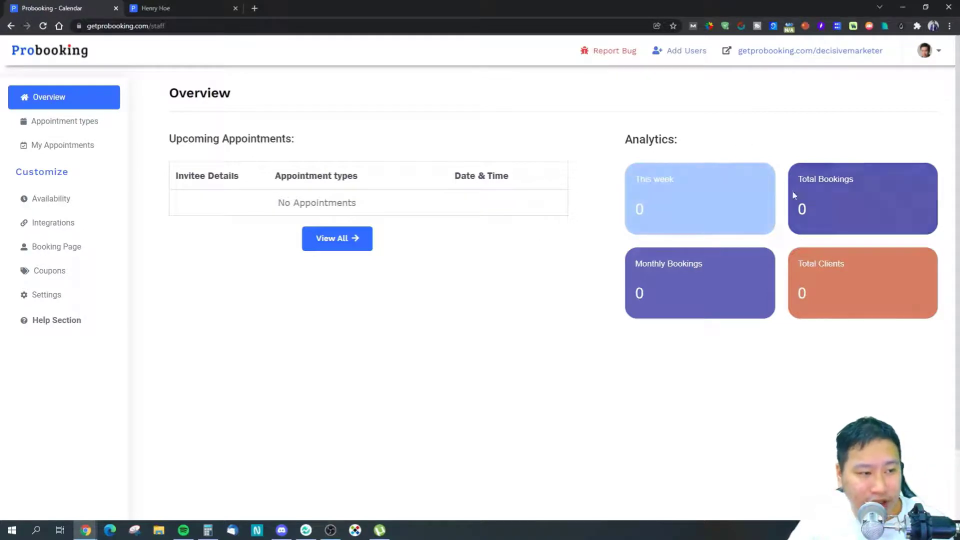
{"action": "double_click", "coordinate": [640, 210]}
{"action": "left_click", "coordinate": [646, 216]}
{"action": "double_click", "coordinate": [648, 214]}
{"action": "left_click", "coordinate": [650, 215]}
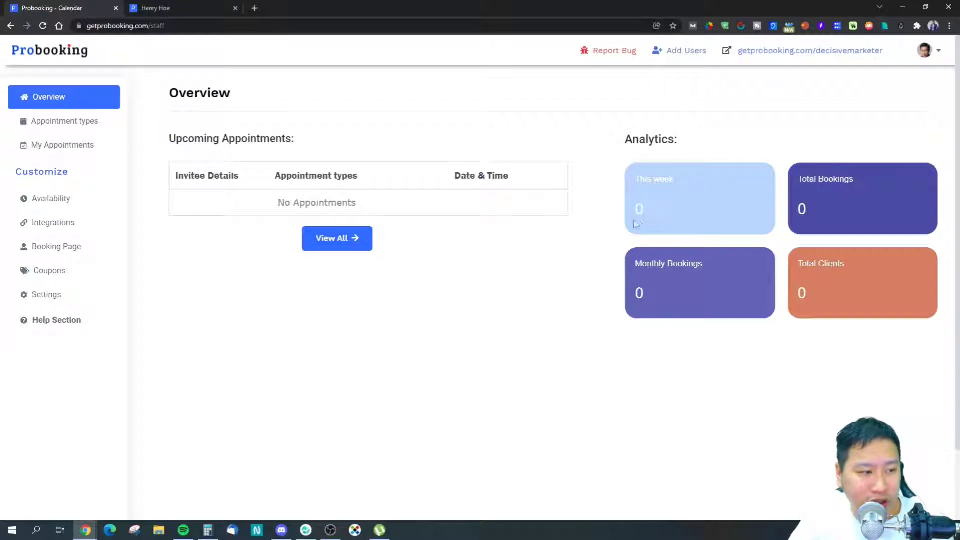
{"action": "left_click", "coordinate": [817, 214]}
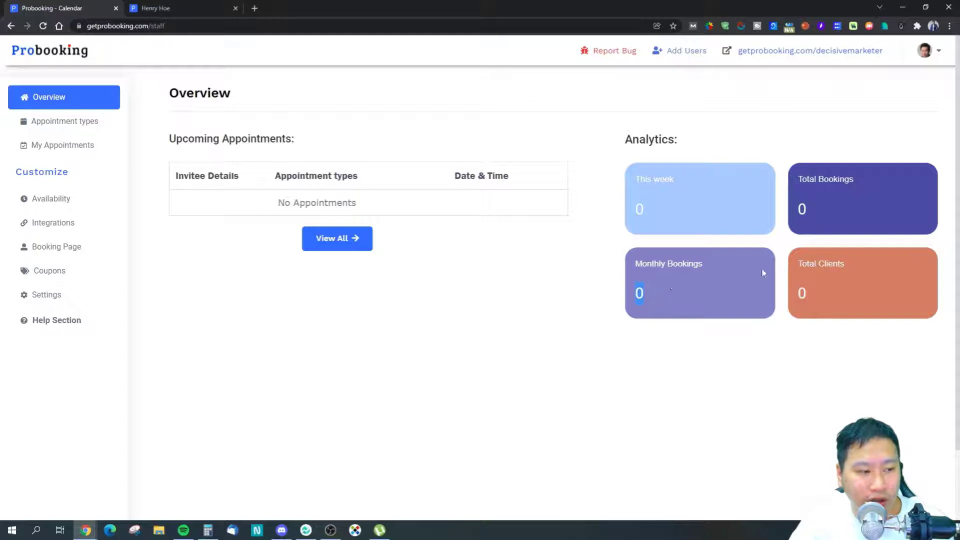
{"action": "left_click", "coordinate": [808, 346]}
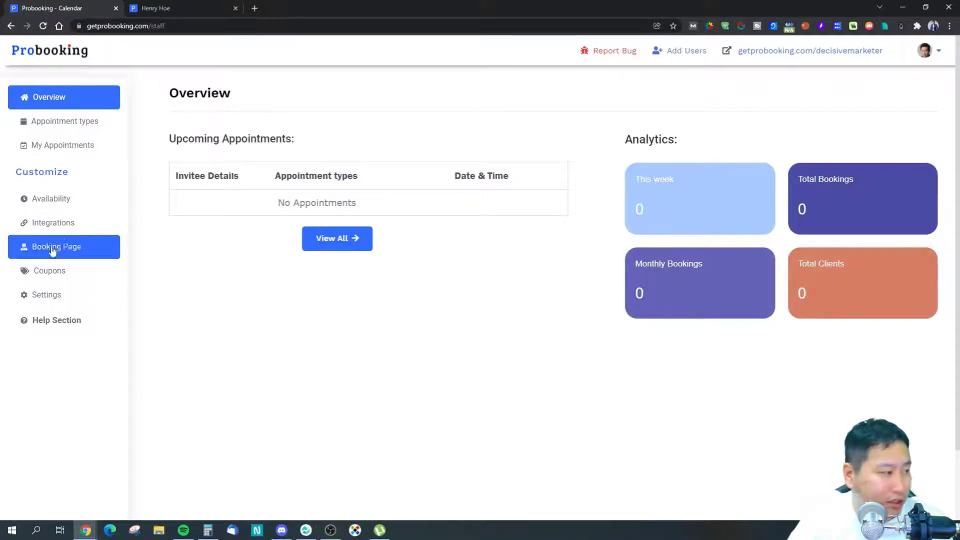
- Open the list of appointment types and copy the booking link of the 30 minutes consultation
{"action": "left_click", "coordinate": [71, 129]}
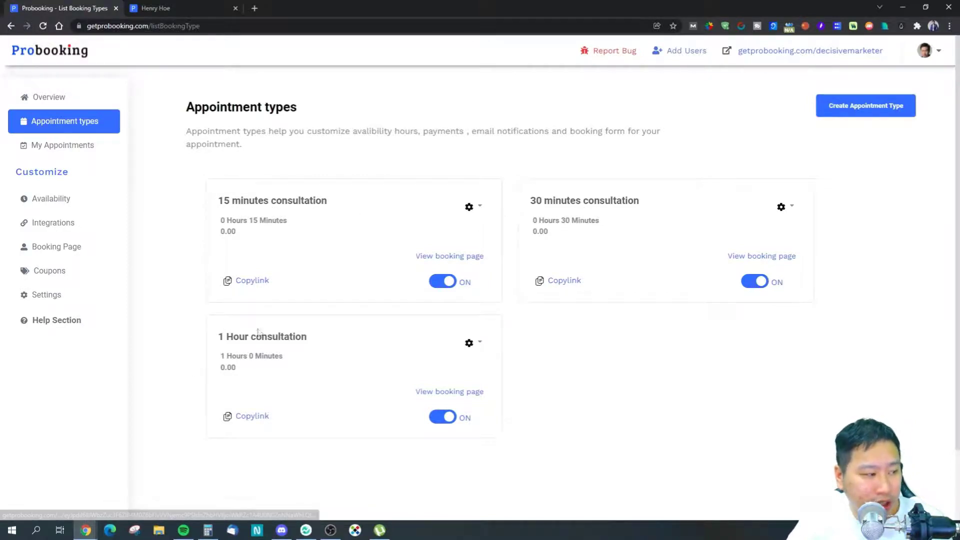
{"action": "left_click", "coordinate": [554, 281]}
{"action": "left_click", "coordinate": [567, 100]}
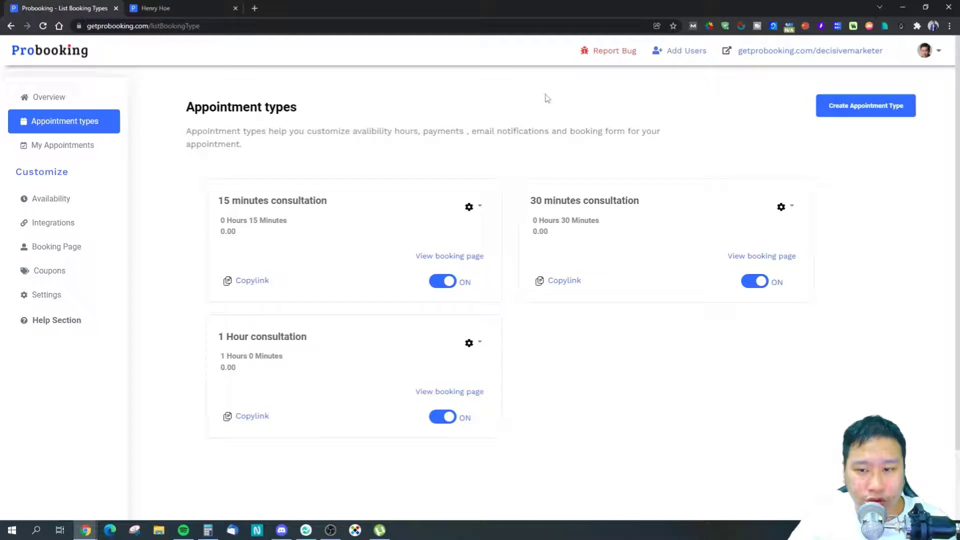
- Start creating a new appointment type and choose Custom as its location type
{"action": "left_click", "coordinate": [864, 111]}
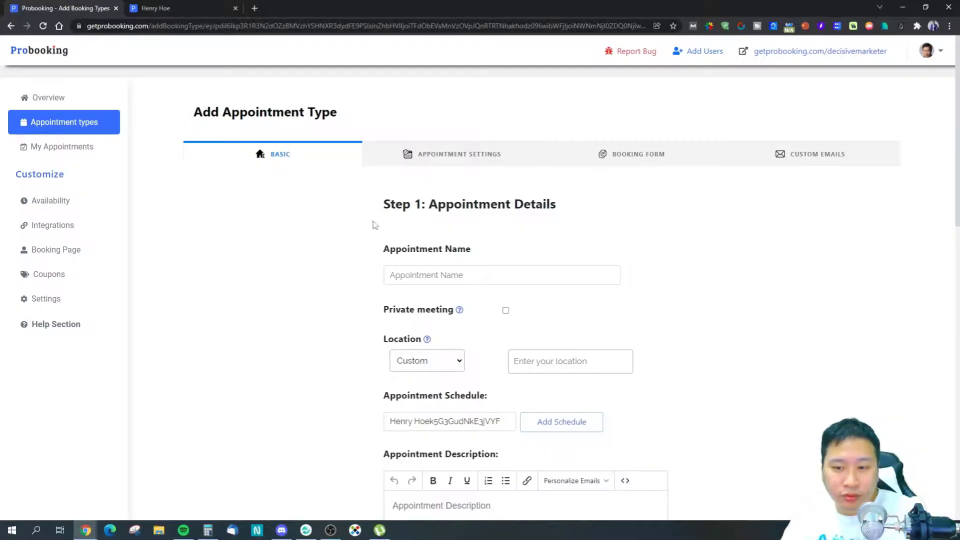
{"action": "left_click", "coordinate": [477, 268]}
{"action": "scroll", "coordinate": [465, 245], "scroll_direction": "down", "scroll_amount": 2}
{"action": "left_click", "coordinate": [431, 261]}
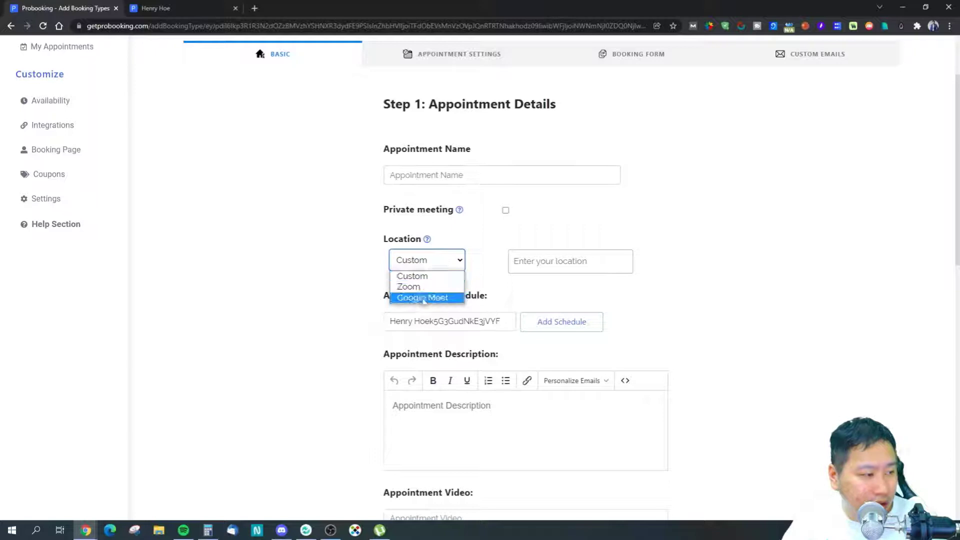
{"action": "left_click", "coordinate": [415, 276]}
{"action": "left_click", "coordinate": [557, 261]}
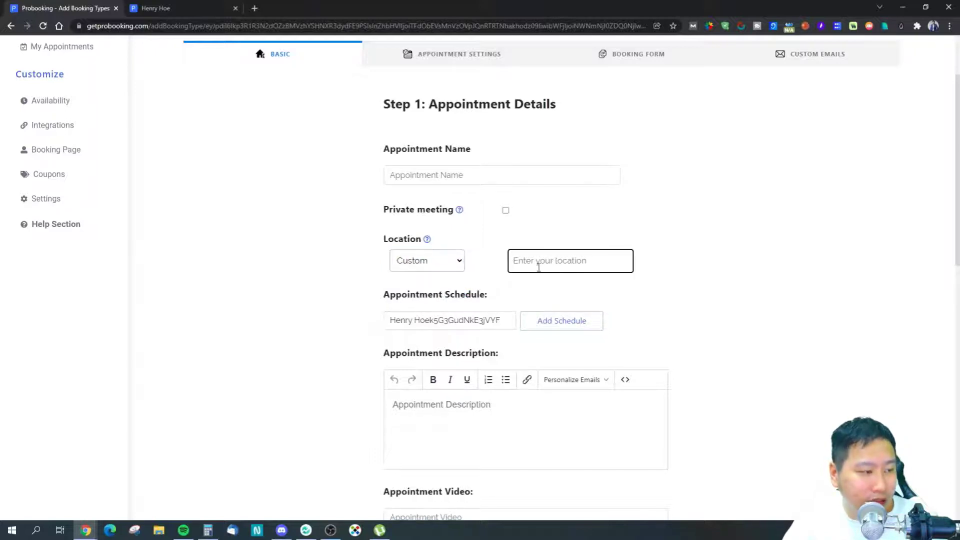
- Review the available location types and the custom location field of the new appointment type
{"action": "left_click", "coordinate": [424, 261]}
{"action": "left_click", "coordinate": [429, 262]}
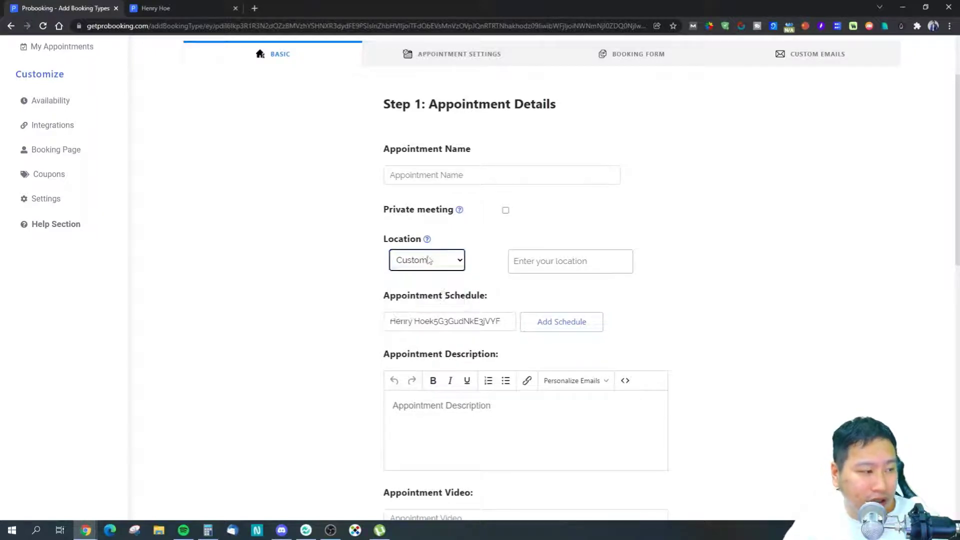
{"action": "left_click", "coordinate": [548, 256]}
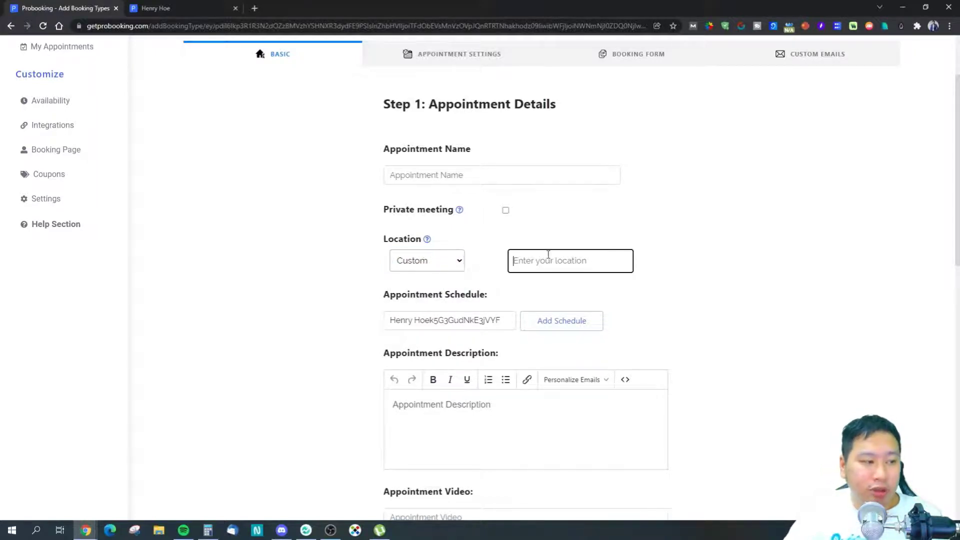
{"action": "left_click", "coordinate": [460, 261]}
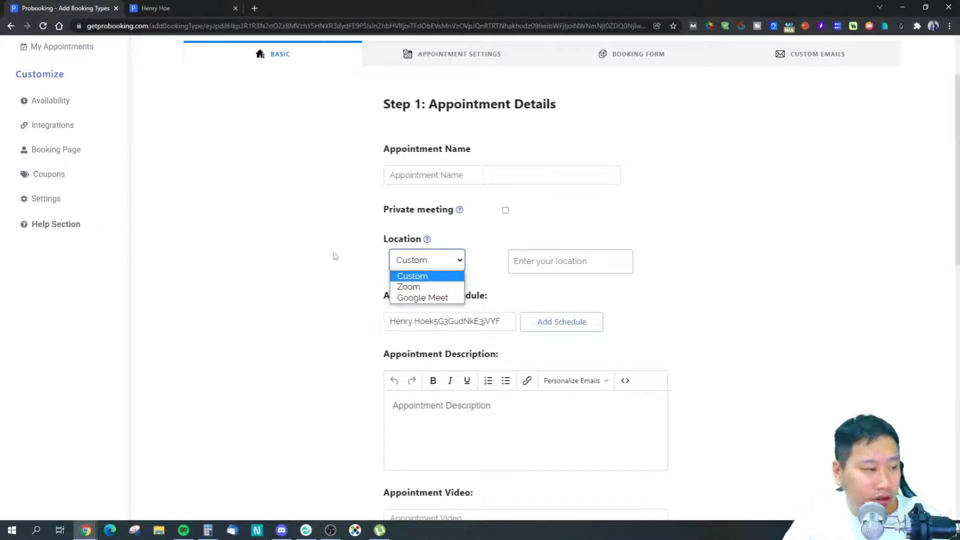
{"action": "left_click", "coordinate": [310, 280]}
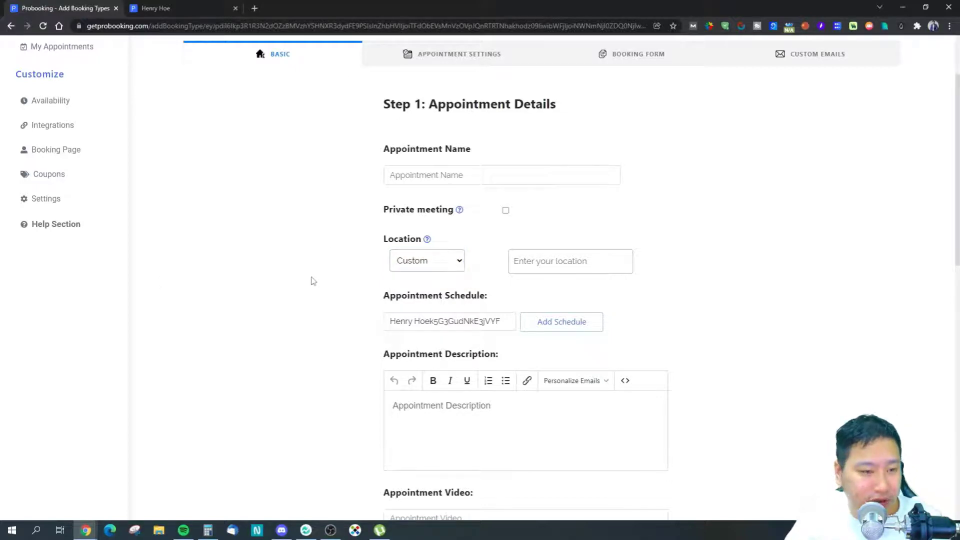
{"action": "left_click", "coordinate": [532, 266]}
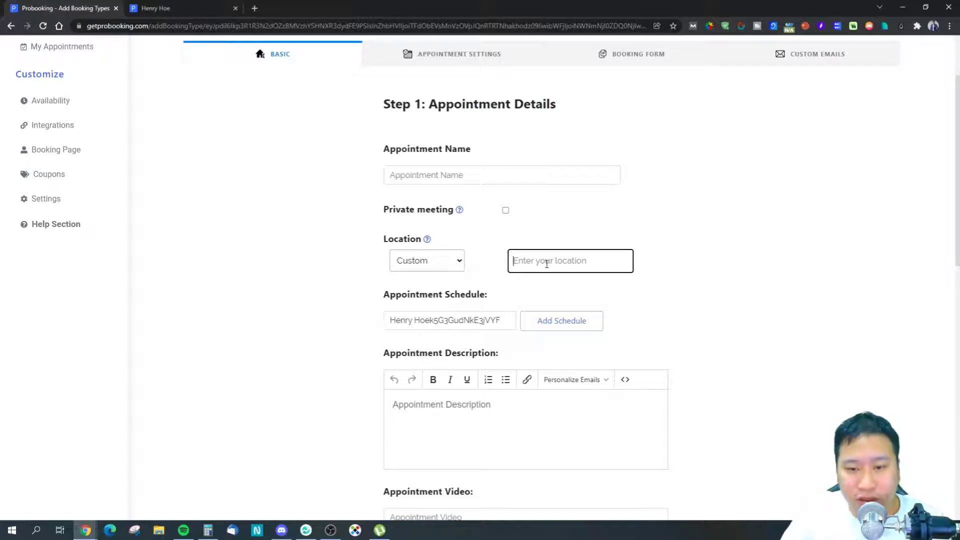
{"action": "left_click", "coordinate": [602, 302]}
- Check the appointment schedule field and add a new schedule, opening its weekly availability for editing
{"action": "scroll", "coordinate": [470, 303], "scroll_direction": "down", "scroll_amount": 2}
{"action": "left_click", "coordinate": [471, 225]}
{"action": "left_click", "coordinate": [473, 228]}
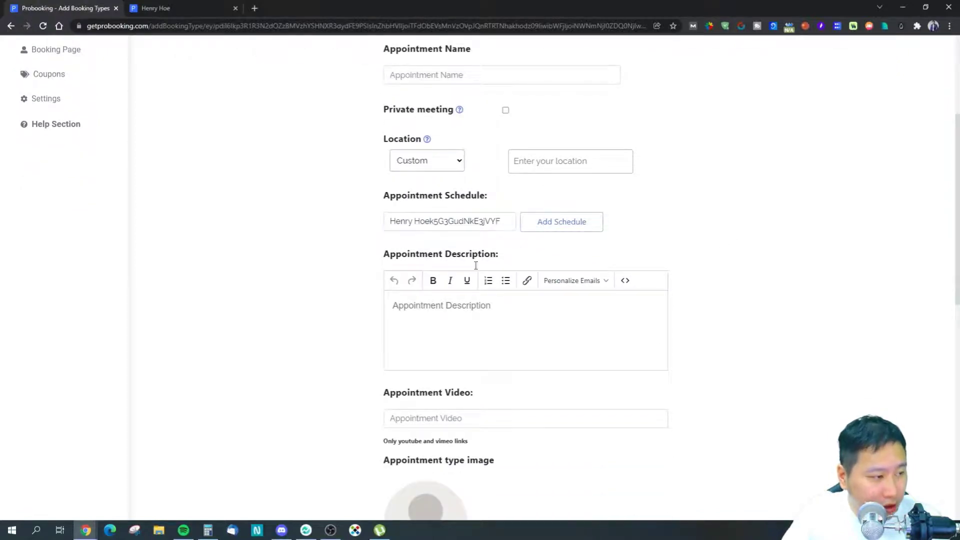
{"action": "left_click", "coordinate": [559, 223]}
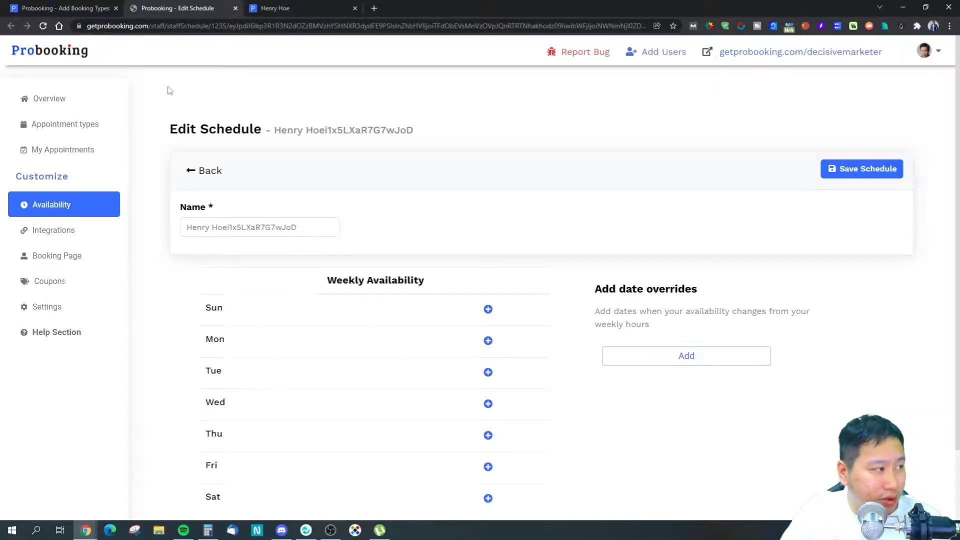
{"action": "scroll", "coordinate": [393, 223], "scroll_direction": "down", "scroll_amount": 2}
{"action": "scroll", "coordinate": [179, 450], "scroll_direction": "up", "scroll_amount": 2}
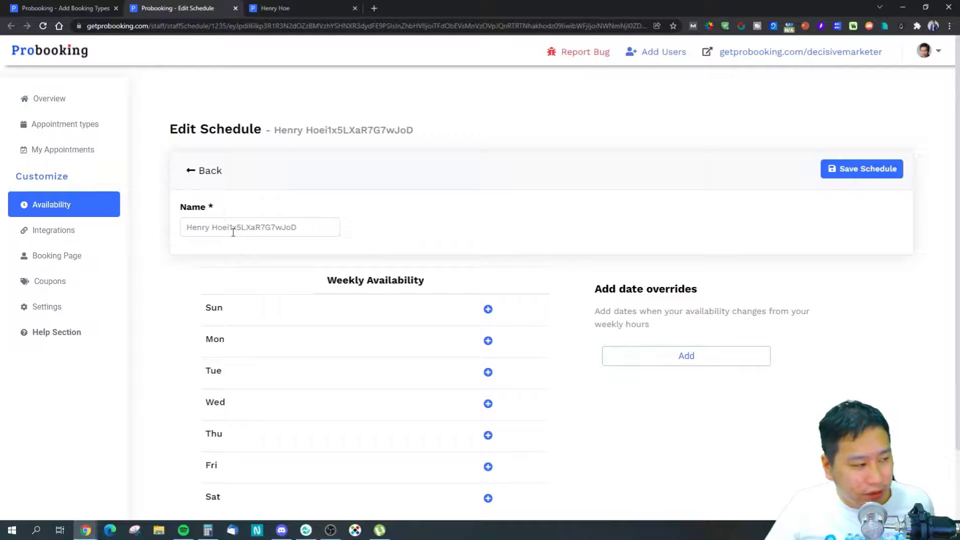
- Add an empty Sunday time slot to the schedule's weekly availability and delete it again
{"action": "scroll", "coordinate": [375, 328], "scroll_direction": "down", "scroll_amount": 2}
{"action": "left_click", "coordinate": [488, 227]}
{"action": "left_click", "coordinate": [337, 229]}
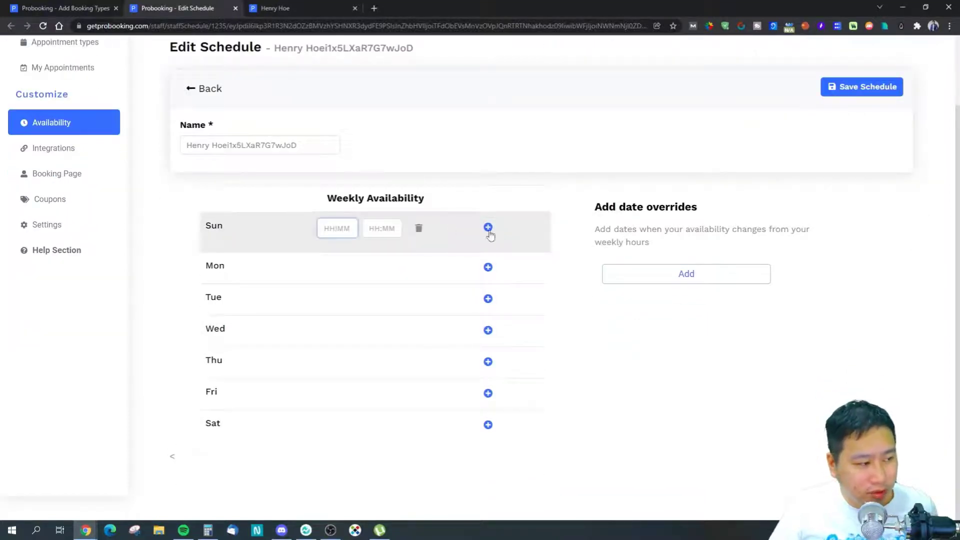
{"action": "left_click", "coordinate": [419, 228]}
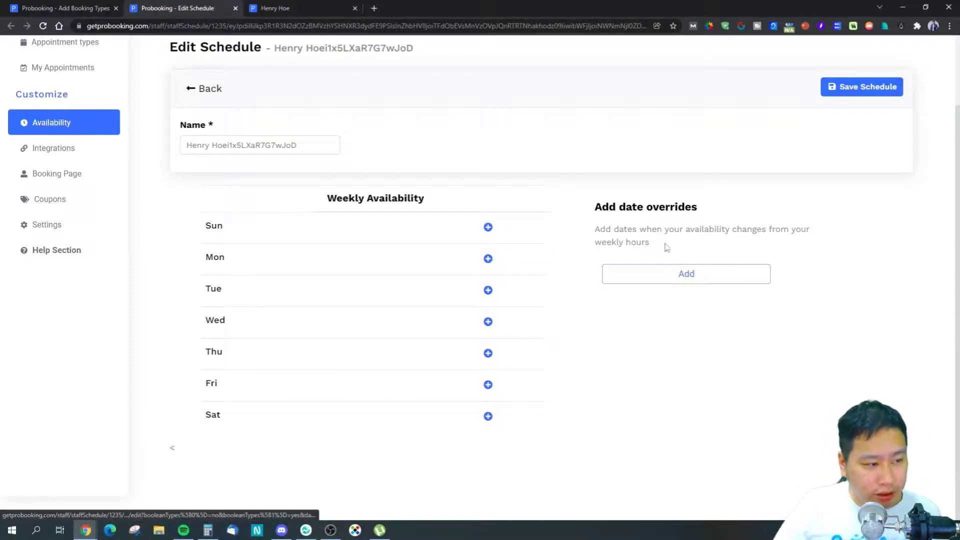
- Inspect the date override calendar of the schedule and close it without adding a date
{"action": "left_click", "coordinate": [635, 278]}
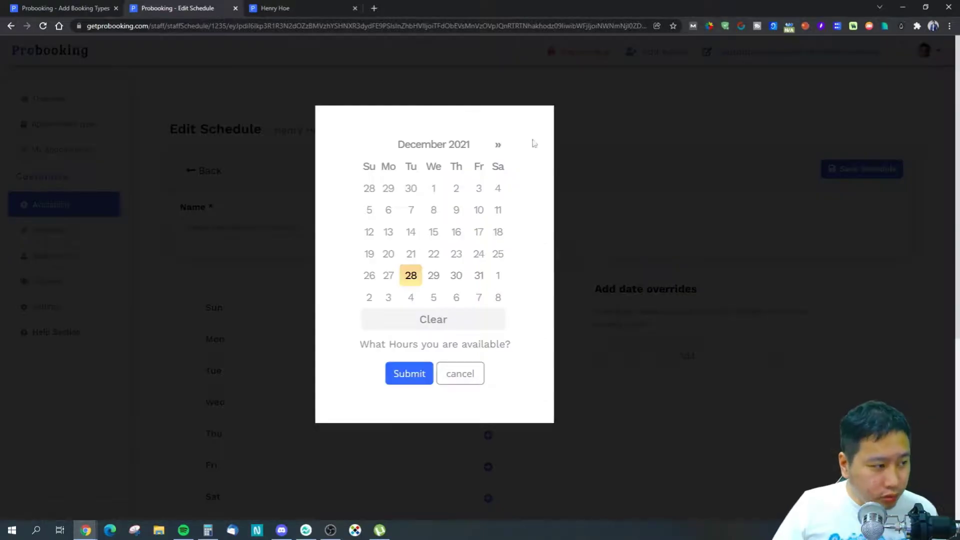
{"action": "left_click", "coordinate": [458, 375]}
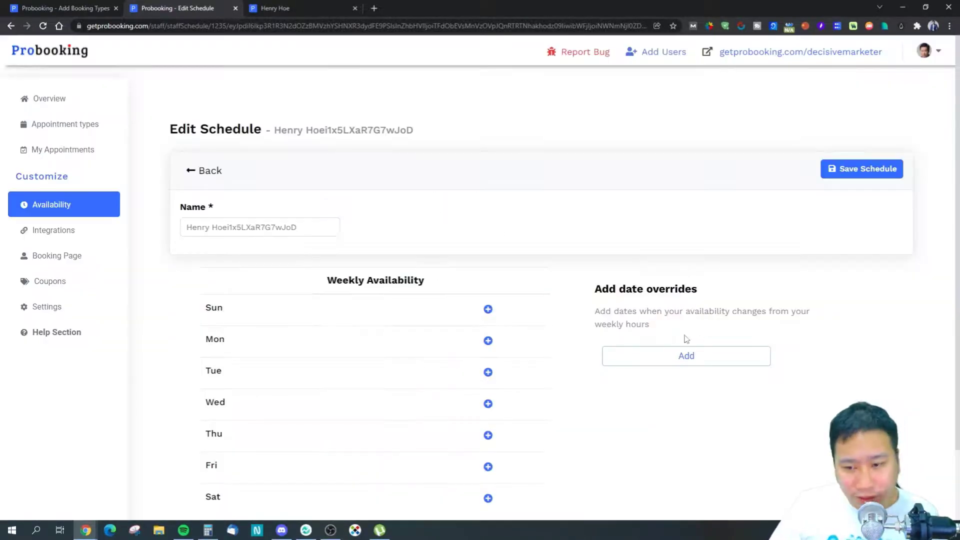
{"action": "left_click", "coordinate": [625, 353]}
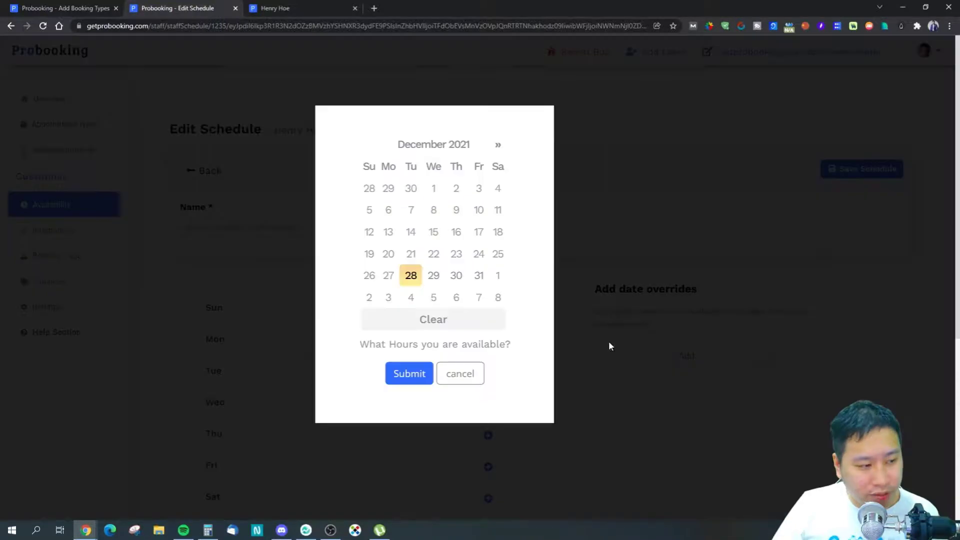
{"action": "left_click", "coordinate": [473, 379]}
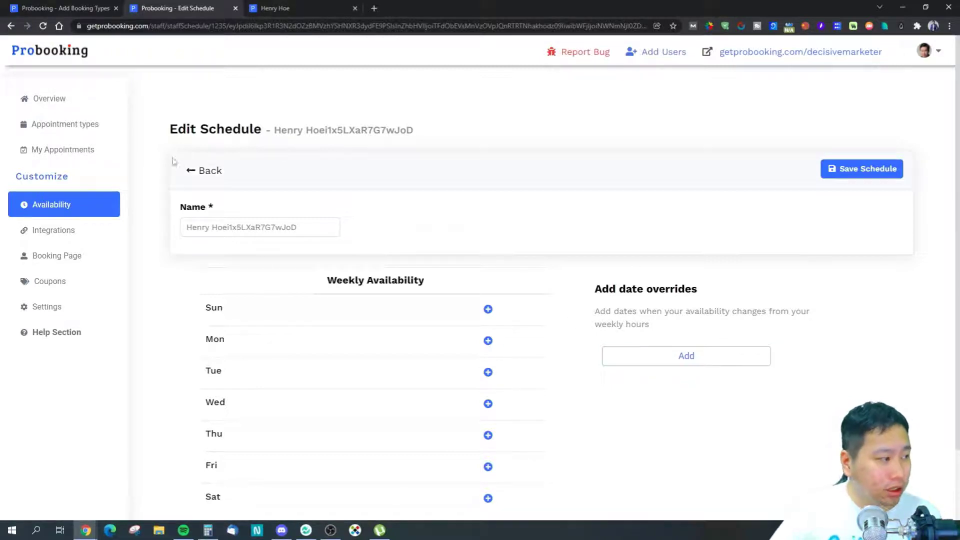
- Return to the new appointment type form and review its description, video and image fields
{"action": "left_click", "coordinate": [48, 9]}
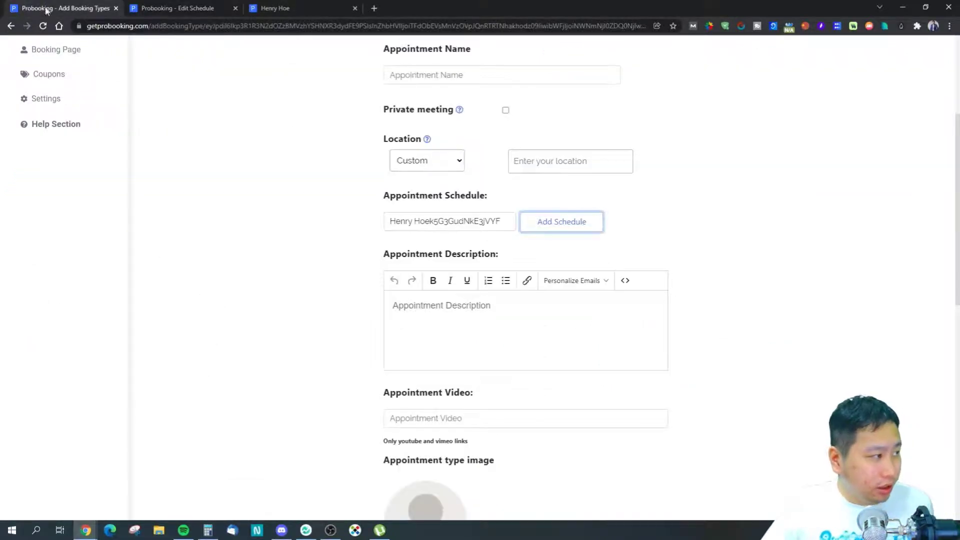
{"action": "left_click", "coordinate": [503, 311]}
{"action": "scroll", "coordinate": [450, 289], "scroll_direction": "down", "scroll_amount": 1}
{"action": "scroll", "coordinate": [431, 262], "scroll_direction": "down", "scroll_amount": 2}
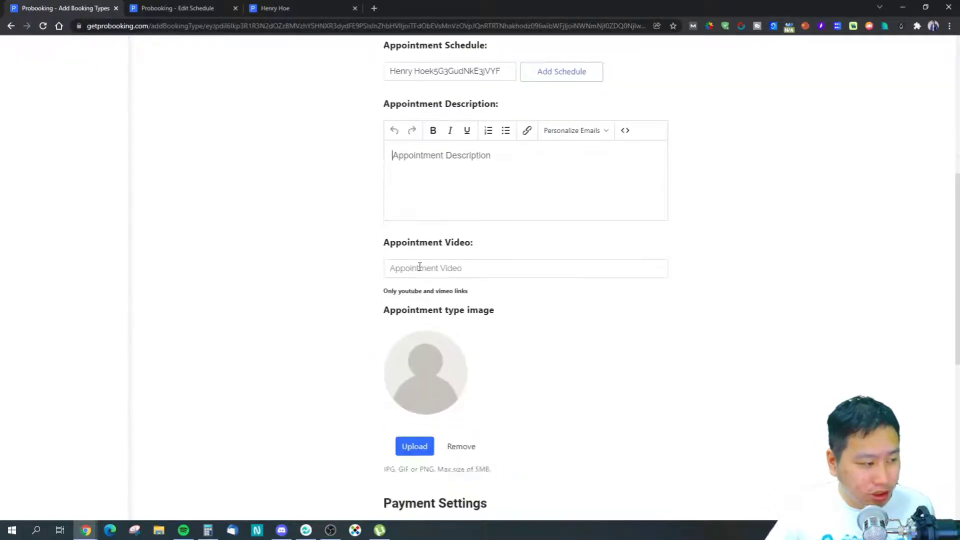
{"action": "left_click", "coordinate": [439, 269]}
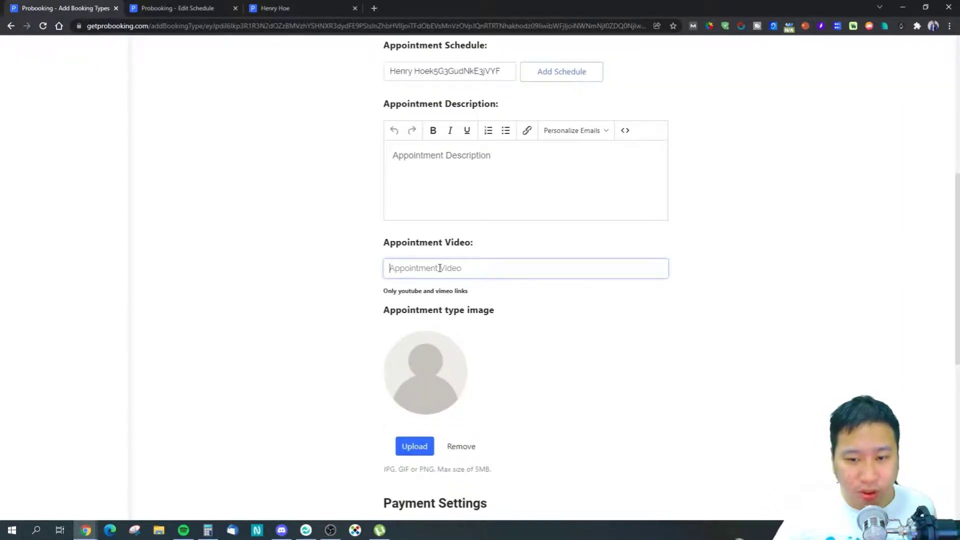
{"action": "left_click_drag", "start_coordinate": [405, 291], "coordinate": [483, 298]}
{"action": "left_click", "coordinate": [559, 360]}
{"action": "scroll", "coordinate": [559, 364], "scroll_direction": "down", "scroll_amount": 3}
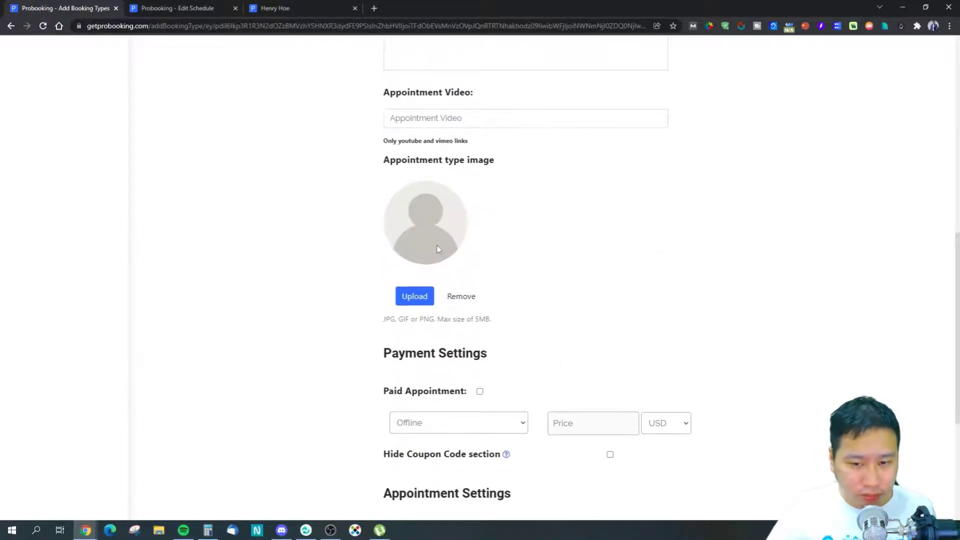
- Try the paid appointment option with the Stripe and Offline payment methods, and turn paid appointment off again
{"action": "scroll", "coordinate": [465, 330], "scroll_direction": "down", "scroll_amount": 3}
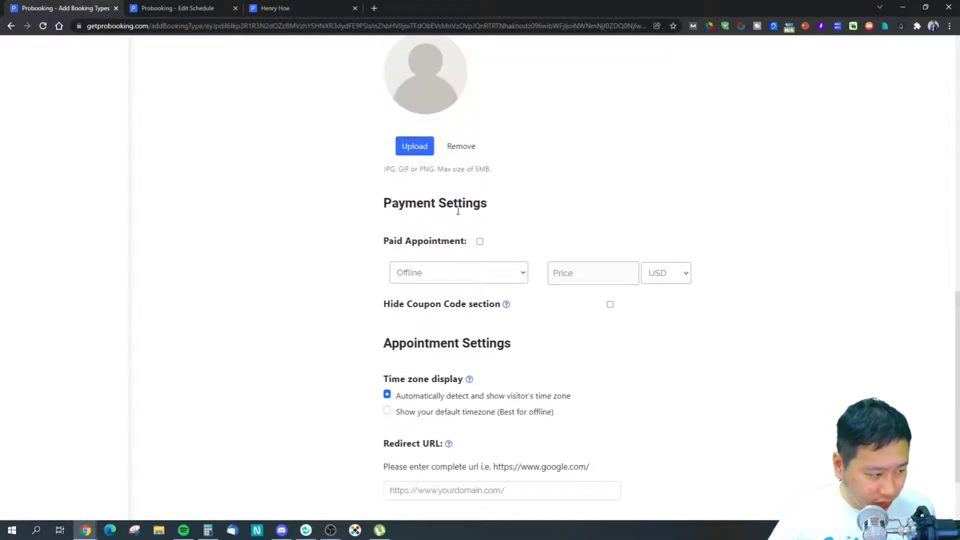
{"action": "left_click", "coordinate": [480, 242]}
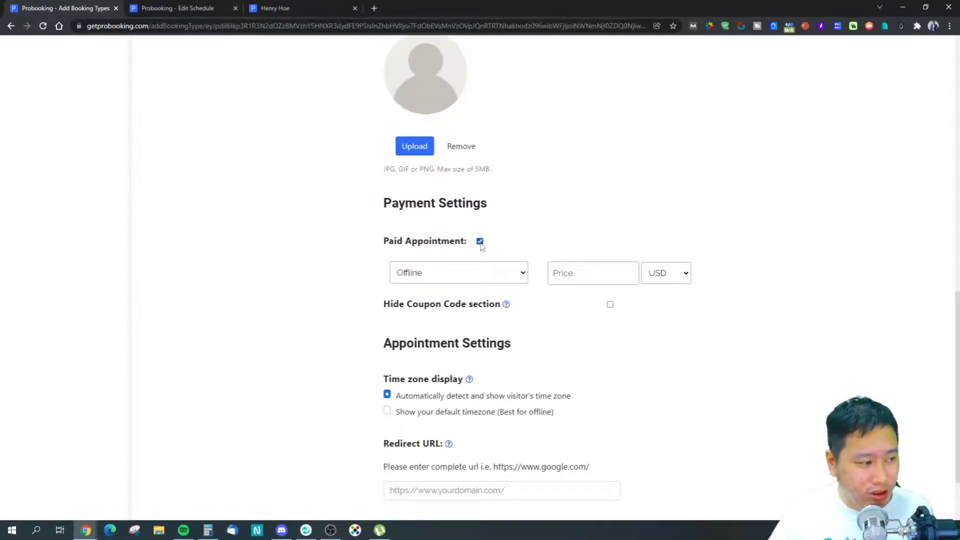
{"action": "left_click", "coordinate": [473, 271]}
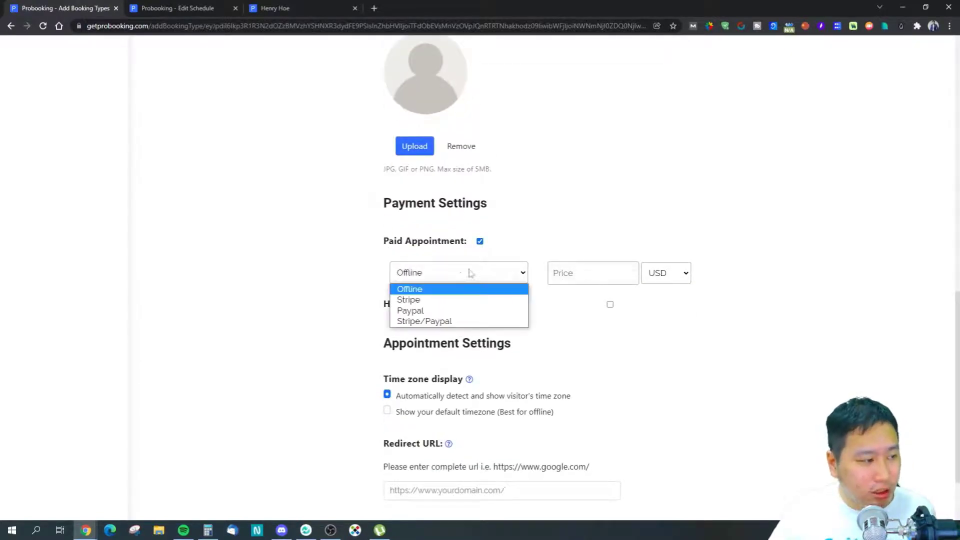
{"action": "left_click", "coordinate": [417, 300]}
{"action": "left_click", "coordinate": [443, 278]}
{"action": "left_click", "coordinate": [427, 298]}
{"action": "left_click", "coordinate": [451, 273]}
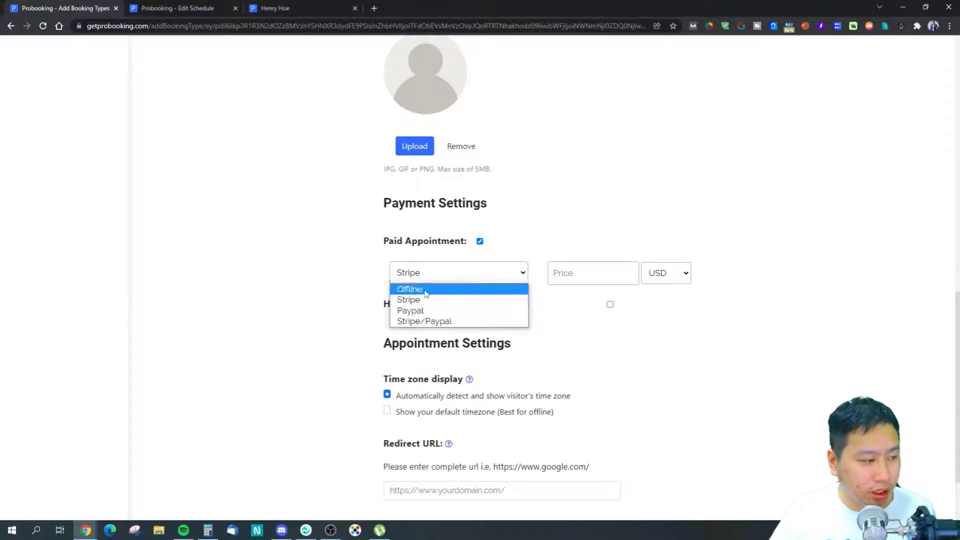
{"action": "left_click", "coordinate": [425, 290]}
{"action": "left_click", "coordinate": [458, 277]}
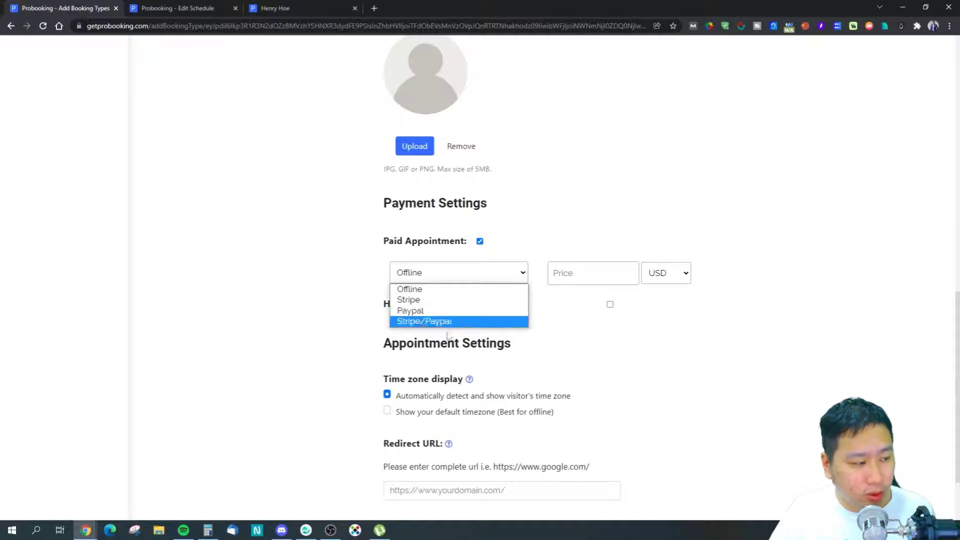
{"action": "left_click", "coordinate": [531, 270]}
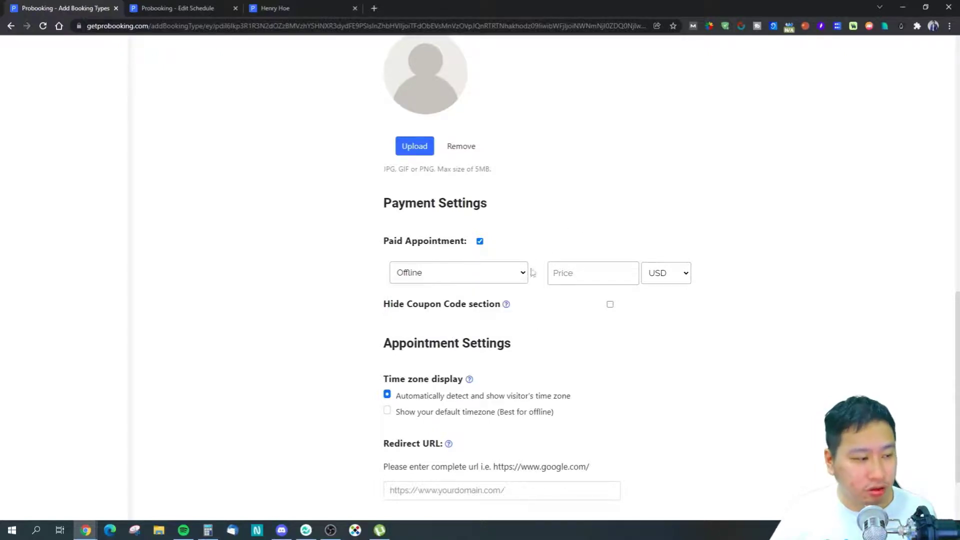
{"action": "left_click", "coordinate": [479, 241]}
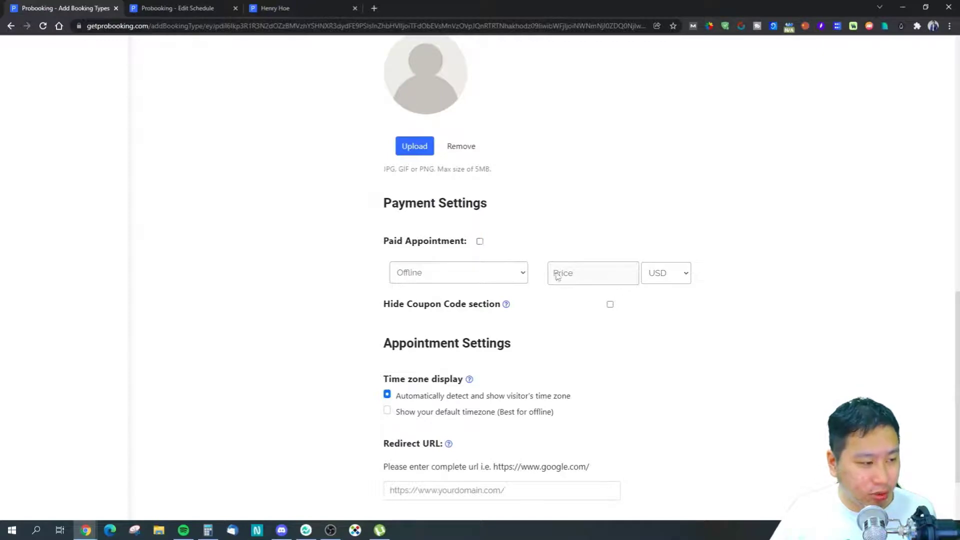
- Try hiding the coupon code section, check its help note, and turn the option off again
{"action": "left_click", "coordinate": [610, 304]}
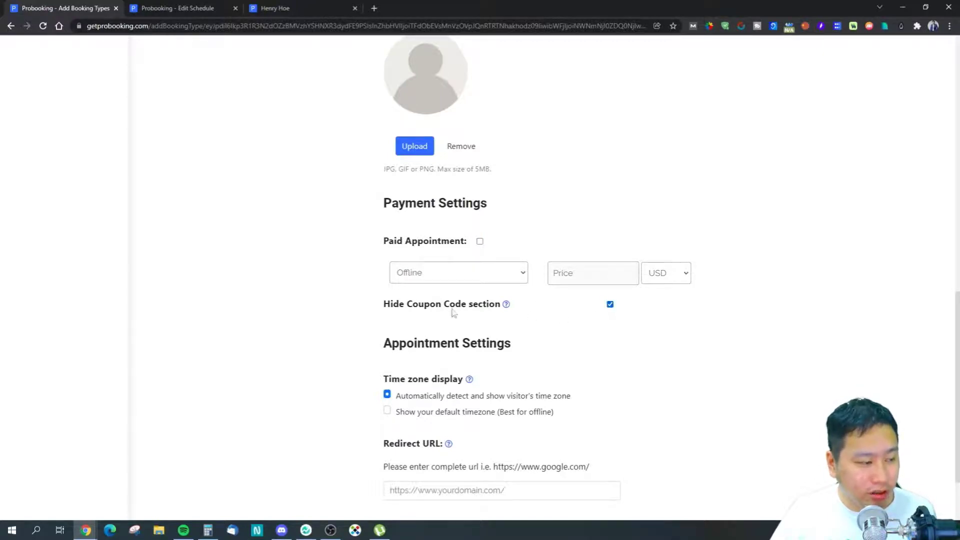
{"action": "mouse_move", "coordinate": [505, 306]}
{"action": "left_click", "coordinate": [610, 305]}
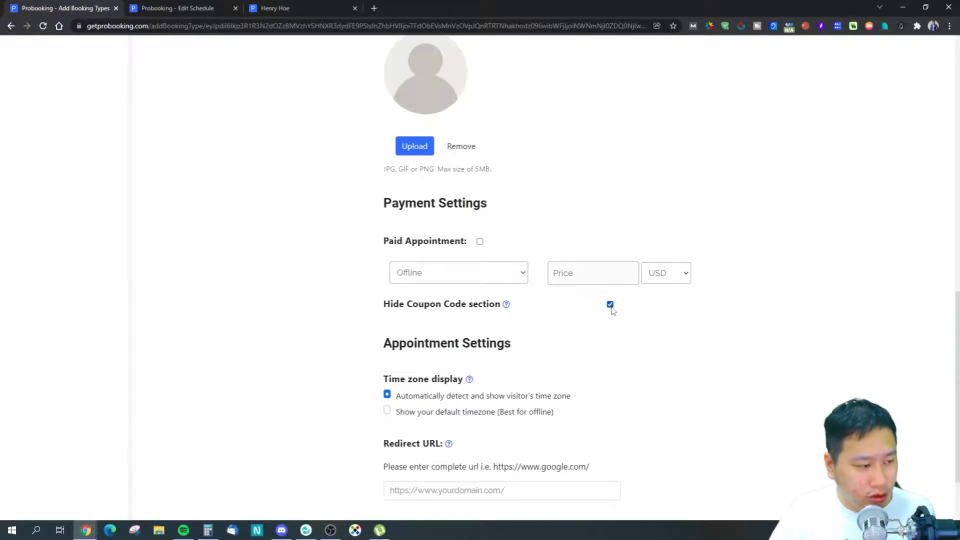
{"action": "left_click", "coordinate": [610, 304]}
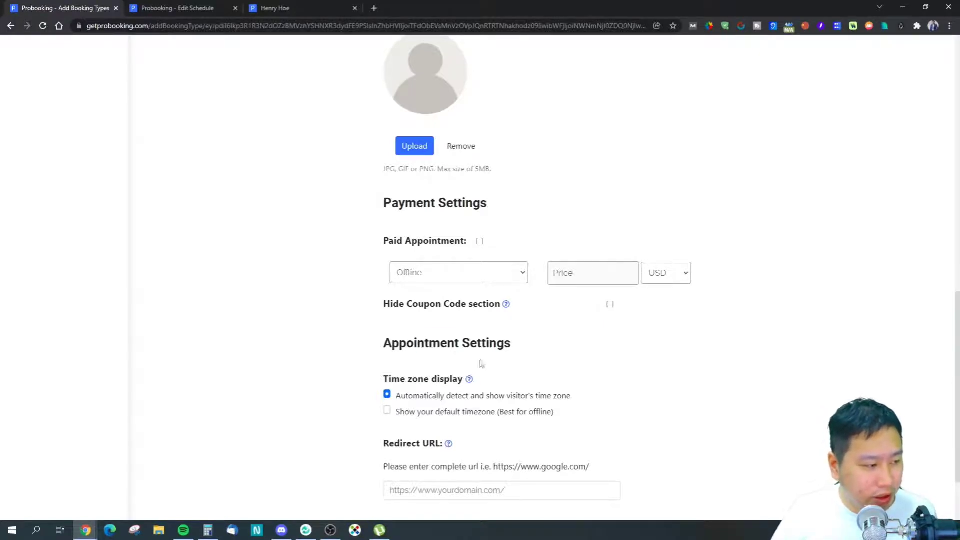
- Review the time zone display, redirect URL and invitee cancellation options of the appointment type
{"action": "scroll", "coordinate": [488, 361], "scroll_direction": "down", "scroll_amount": 2}
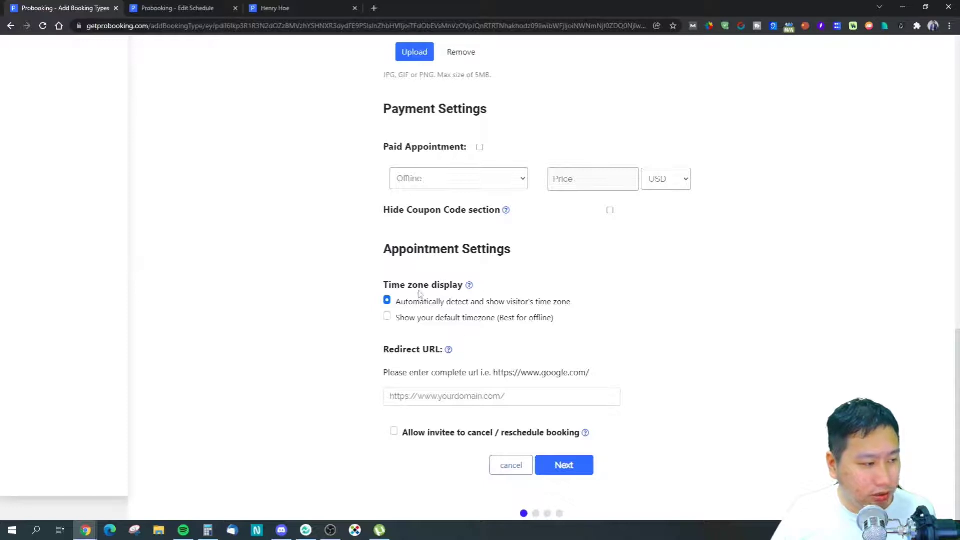
{"action": "mouse_move", "coordinate": [470, 287]}
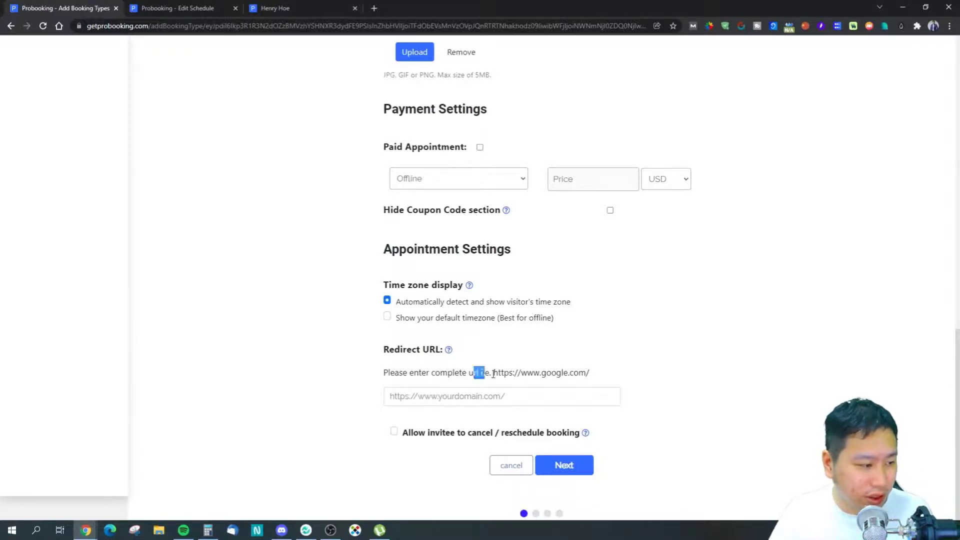
{"action": "left_click", "coordinate": [417, 398]}
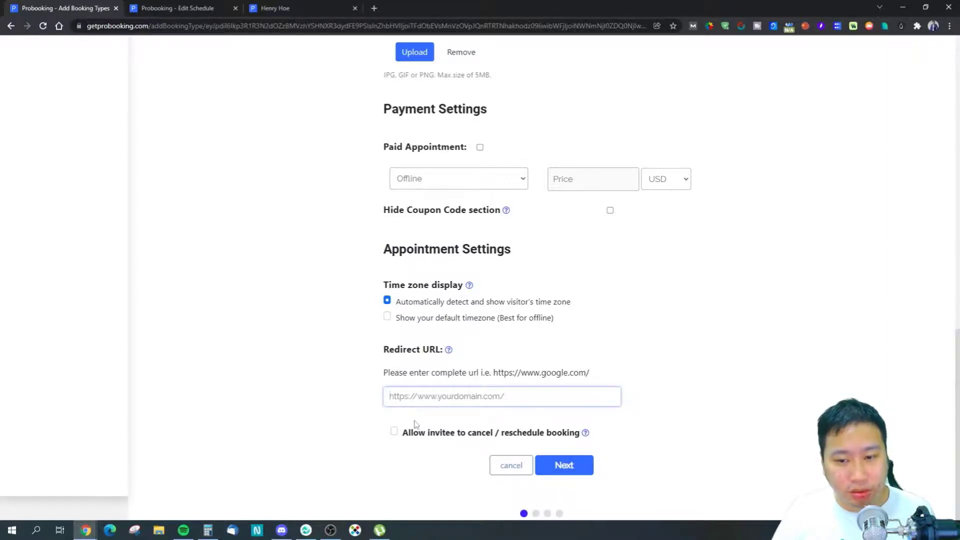
{"action": "scroll", "coordinate": [630, 442], "scroll_direction": "up", "scroll_amount": 15}
{"action": "scroll", "coordinate": [623, 437], "scroll_direction": "down", "scroll_amount": 13}
- Name the appointment type "test" and continue to the appointment settings step
{"action": "left_click", "coordinate": [561, 465]}
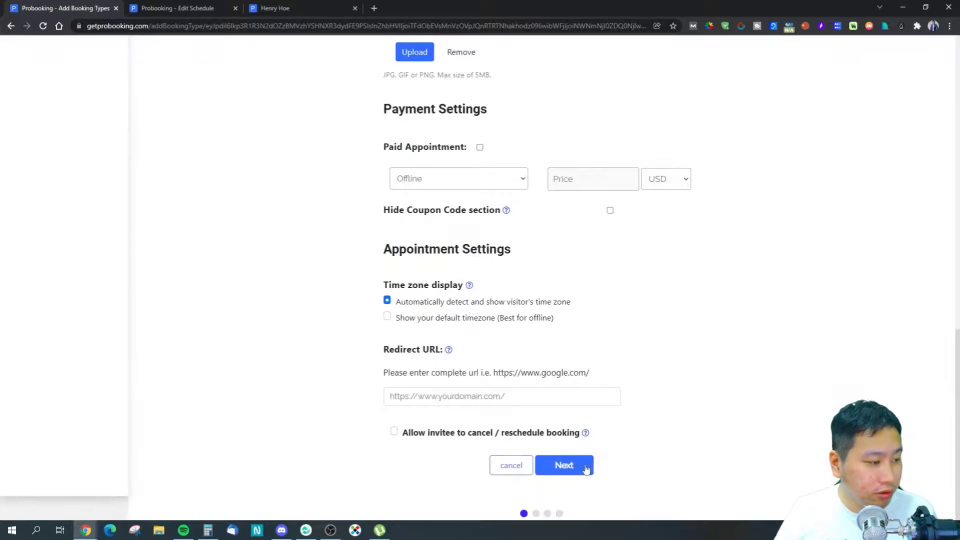
{"action": "left_click", "coordinate": [563, 464]}
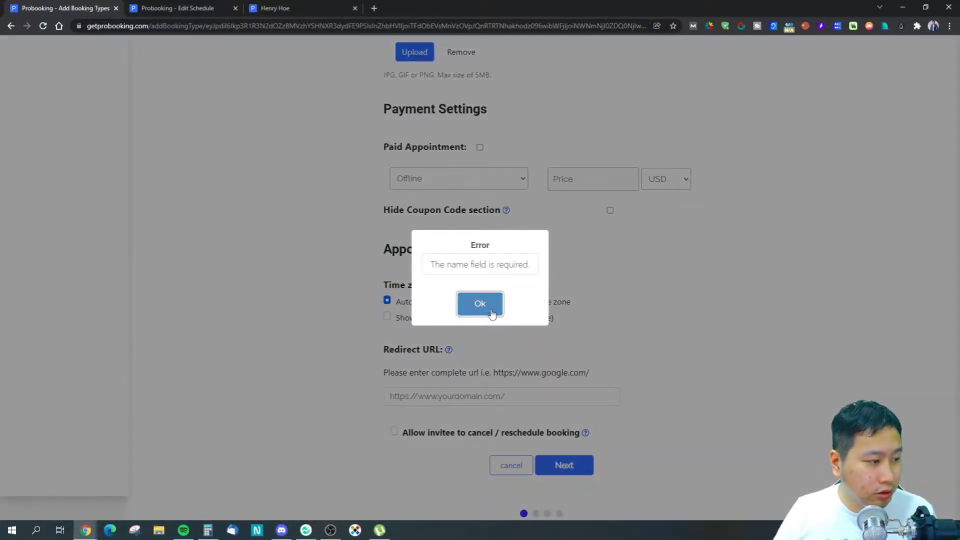
{"action": "left_click", "coordinate": [492, 313]}
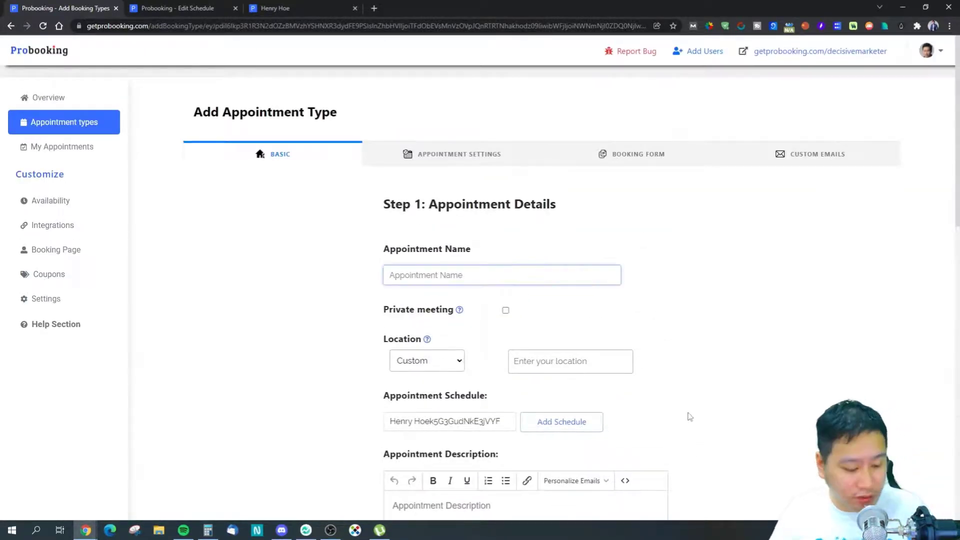
{"action": "type", "text": "test"}
{"action": "scroll", "coordinate": [521, 384], "scroll_direction": "down", "scroll_amount": 13}
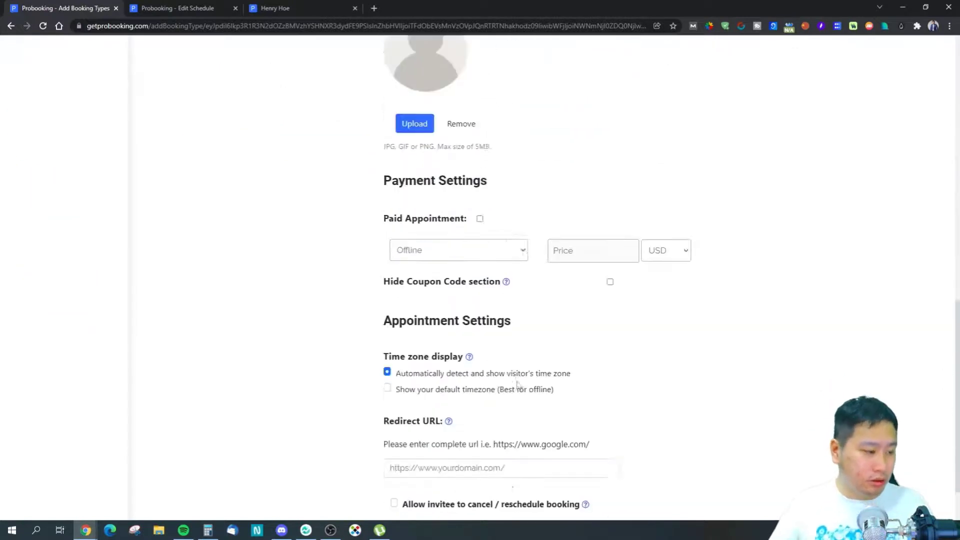
{"action": "scroll", "coordinate": [517, 384], "scroll_direction": "down", "scroll_amount": 1}
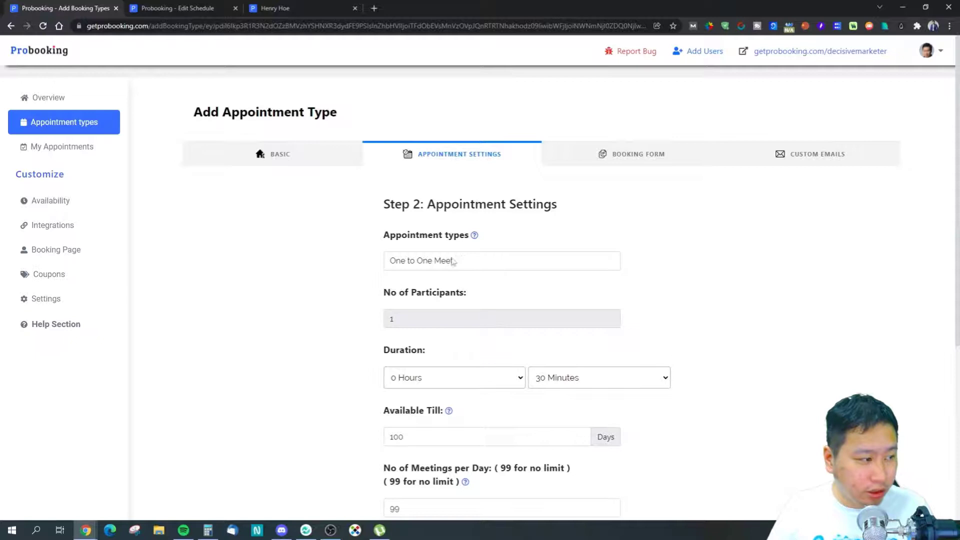
- Try the Group Session appointment type, check its participants field, and switch back to One to One Meet
{"action": "left_click", "coordinate": [453, 262]}
{"action": "left_click", "coordinate": [453, 262]}
{"action": "left_click", "coordinate": [452, 262]}
{"action": "left_click", "coordinate": [409, 319]}
{"action": "left_click", "coordinate": [433, 268]}
{"action": "left_click", "coordinate": [434, 282]}
{"action": "left_click", "coordinate": [420, 320]}
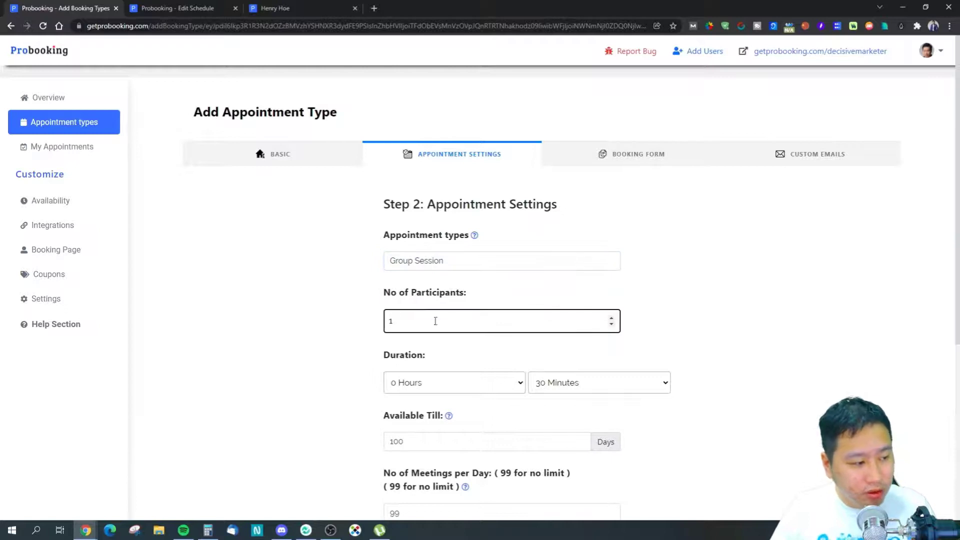
{"action": "left_click", "coordinate": [447, 261]}
{"action": "left_click", "coordinate": [448, 276]}
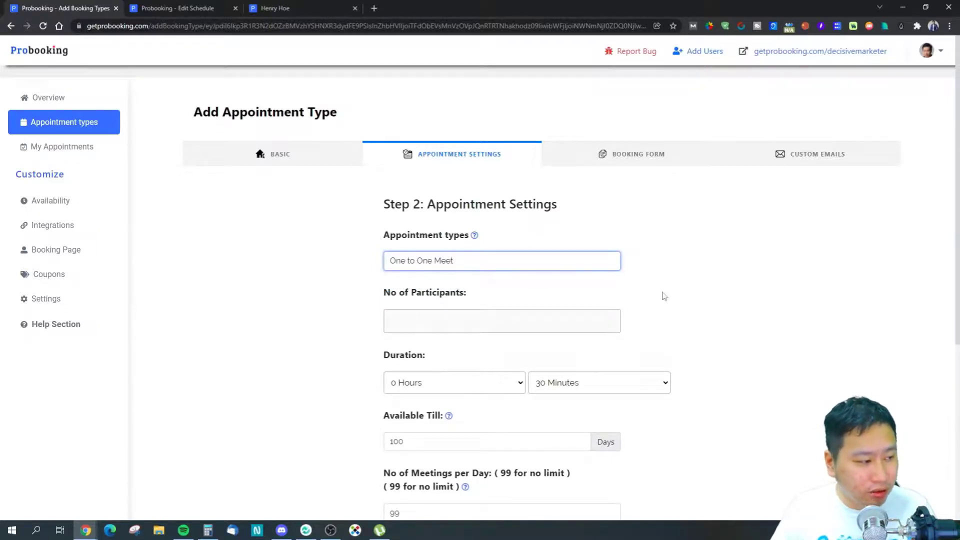
- Examine the duration choices and the Available Till field with its help note
{"action": "scroll", "coordinate": [664, 296], "scroll_direction": "down", "scroll_amount": 4}
{"action": "left_click", "coordinate": [524, 185]}
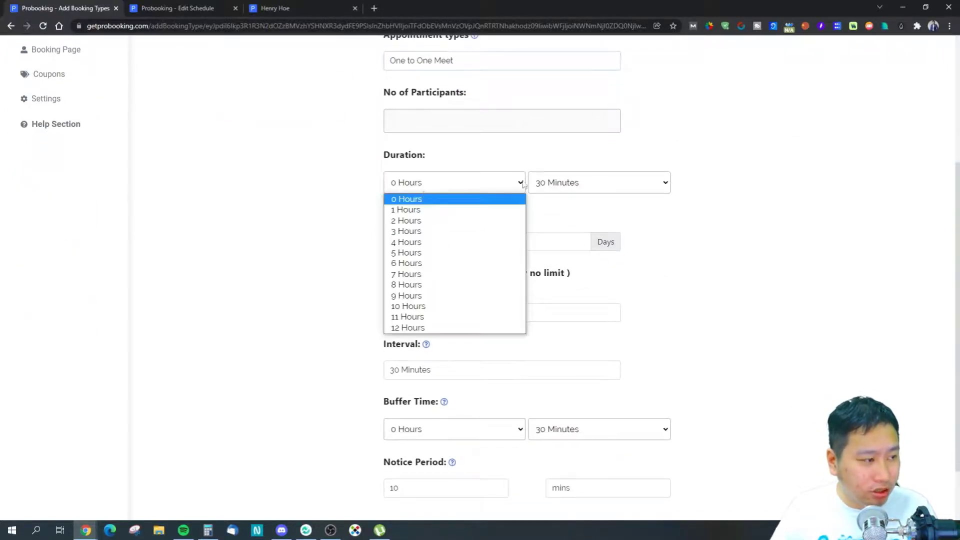
{"action": "left_click", "coordinate": [556, 183]}
{"action": "left_click", "coordinate": [555, 250]}
{"action": "left_click", "coordinate": [435, 236]}
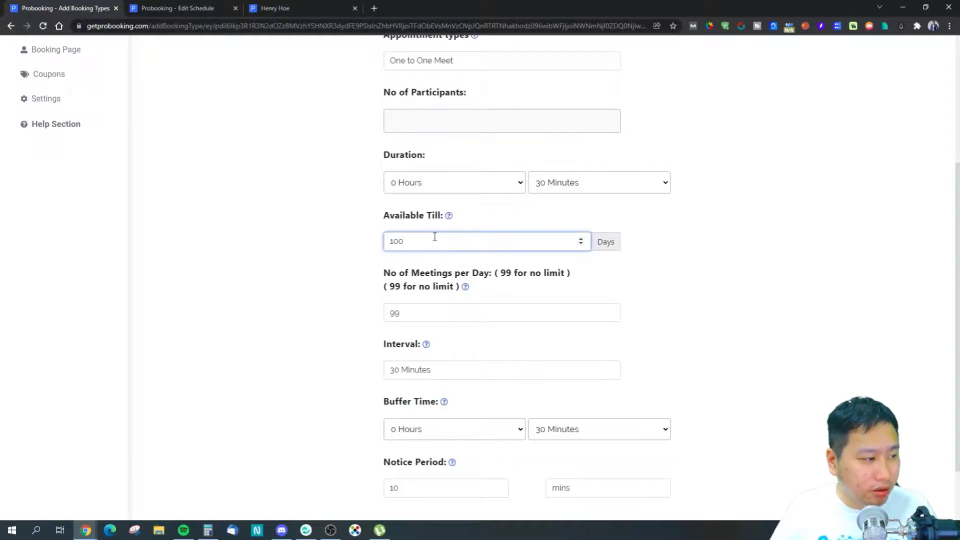
{"action": "mouse_move", "coordinate": [449, 218]}
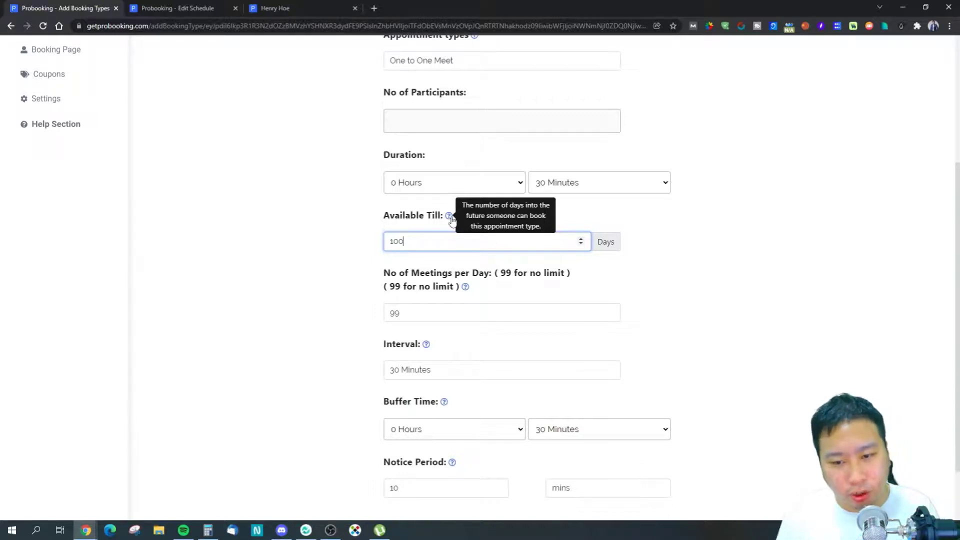
{"action": "left_click_drag", "start_coordinate": [428, 244], "coordinate": [355, 246]}
{"action": "left_click", "coordinate": [332, 253]}
{"action": "left_click_drag", "start_coordinate": [420, 245], "coordinate": [358, 239]}
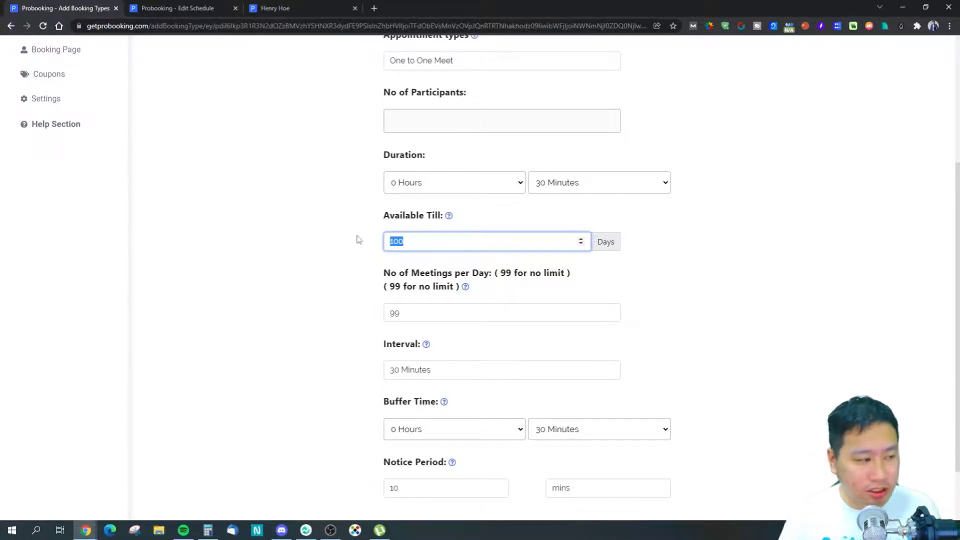
{"action": "left_click", "coordinate": [395, 263]}
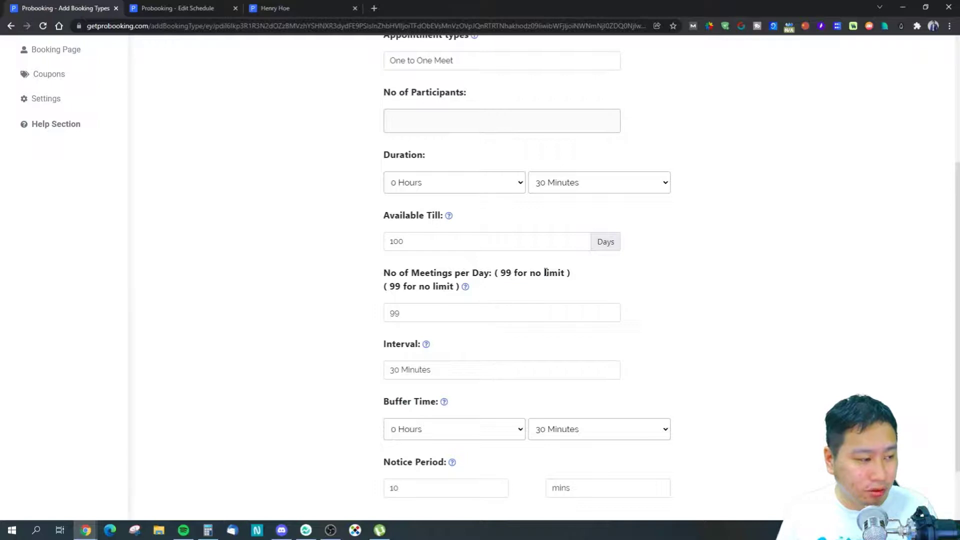
- Examine the limit on meetings per day and the available time slot intervals, including their help notes
{"action": "mouse_move", "coordinate": [466, 288]}
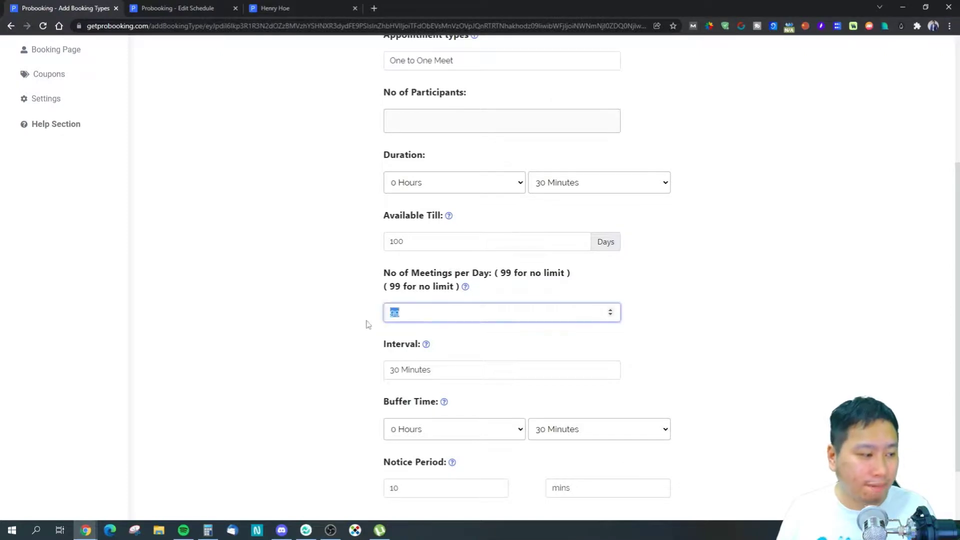
{"action": "scroll", "coordinate": [366, 322], "scroll_direction": "down", "scroll_amount": 2}
{"action": "left_click", "coordinate": [419, 294]}
{"action": "left_click", "coordinate": [399, 298]}
{"action": "double_click", "coordinate": [411, 242]}
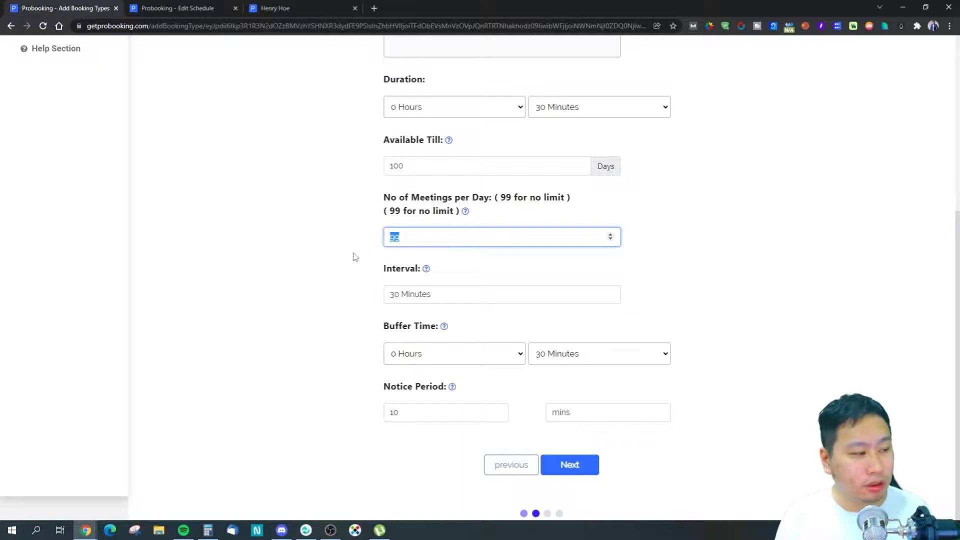
{"action": "left_click", "coordinate": [446, 299]}
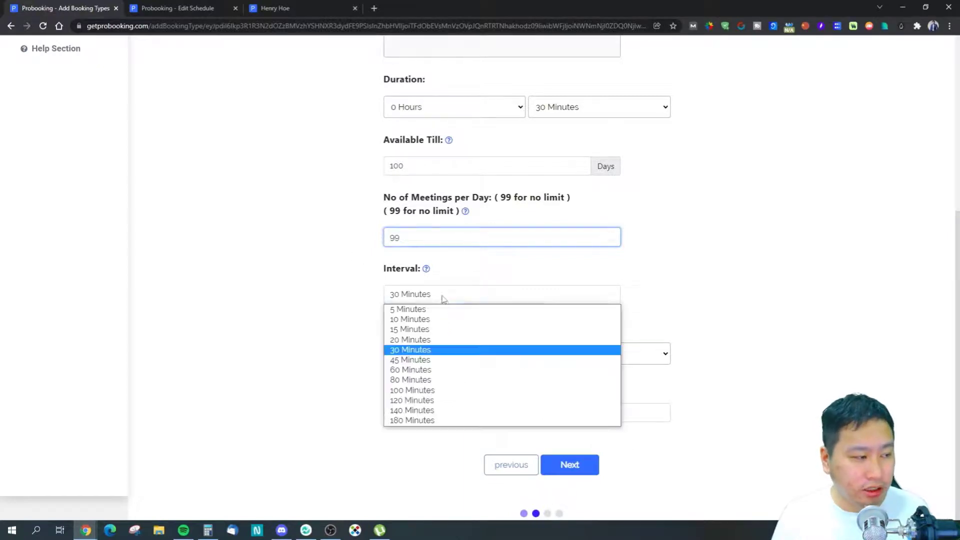
{"action": "left_click", "coordinate": [444, 302]}
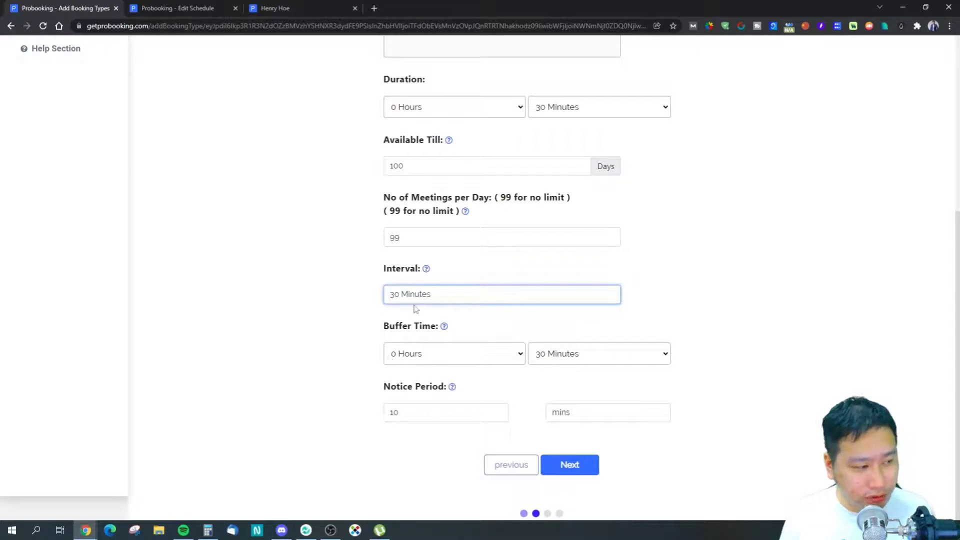
{"action": "mouse_move", "coordinate": [421, 274]}
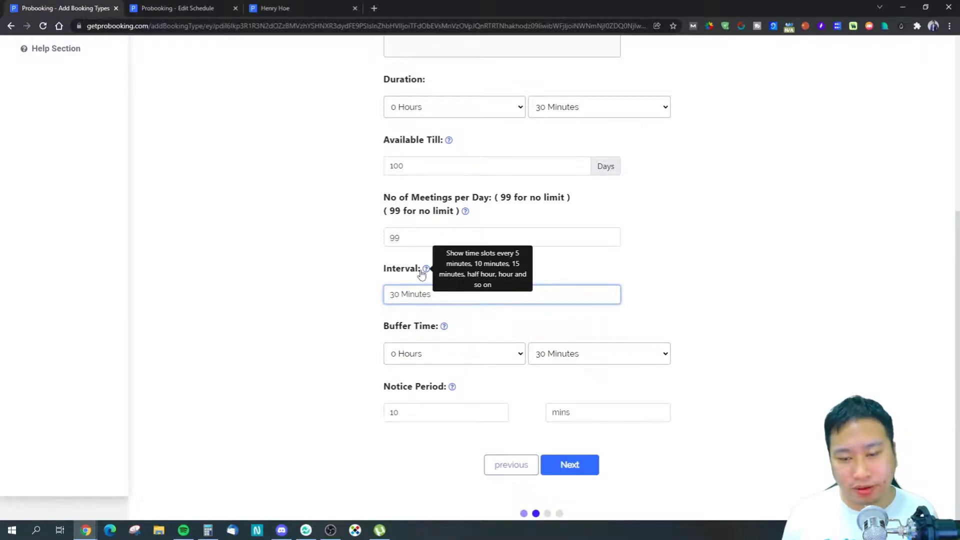
{"action": "left_click", "coordinate": [430, 295]}
{"action": "left_click", "coordinate": [429, 296]}
- Examine the buffer time choices and the notice period field, reading the help note for each
{"action": "left_click", "coordinate": [436, 352]}
{"action": "left_click", "coordinate": [435, 351]}
{"action": "left_click", "coordinate": [575, 348]}
{"action": "left_click", "coordinate": [496, 361]}
{"action": "mouse_move", "coordinate": [446, 330]}
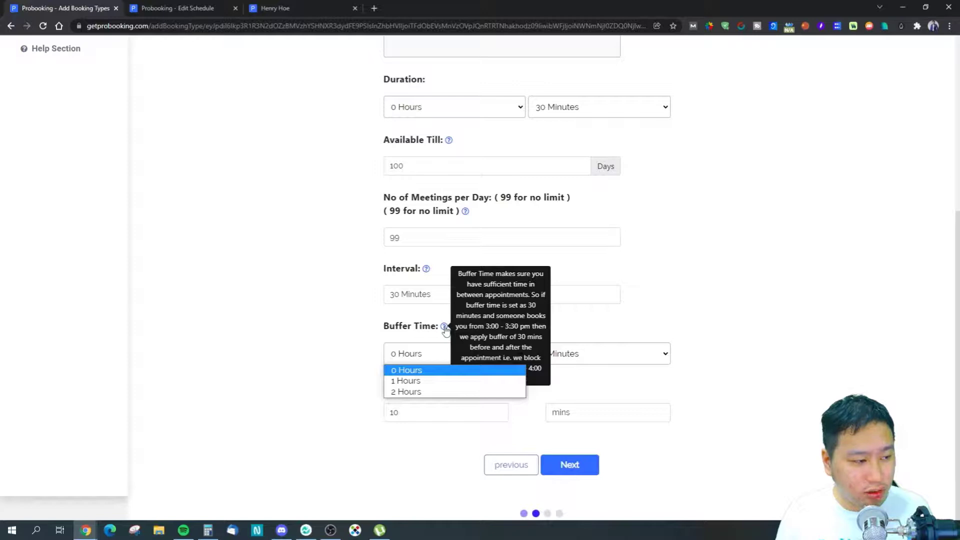
{"action": "left_click", "coordinate": [494, 351]}
{"action": "left_click", "coordinate": [464, 359]}
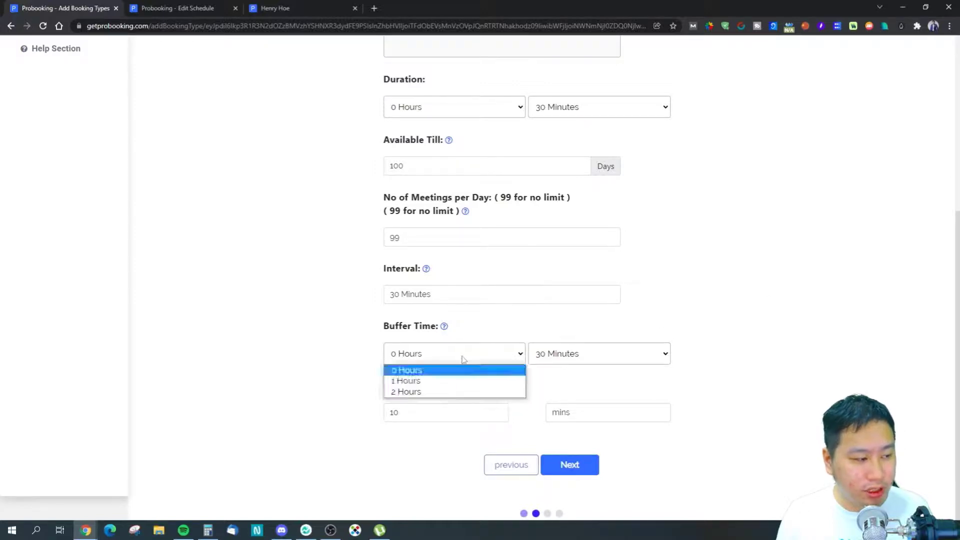
{"action": "left_click", "coordinate": [444, 332]}
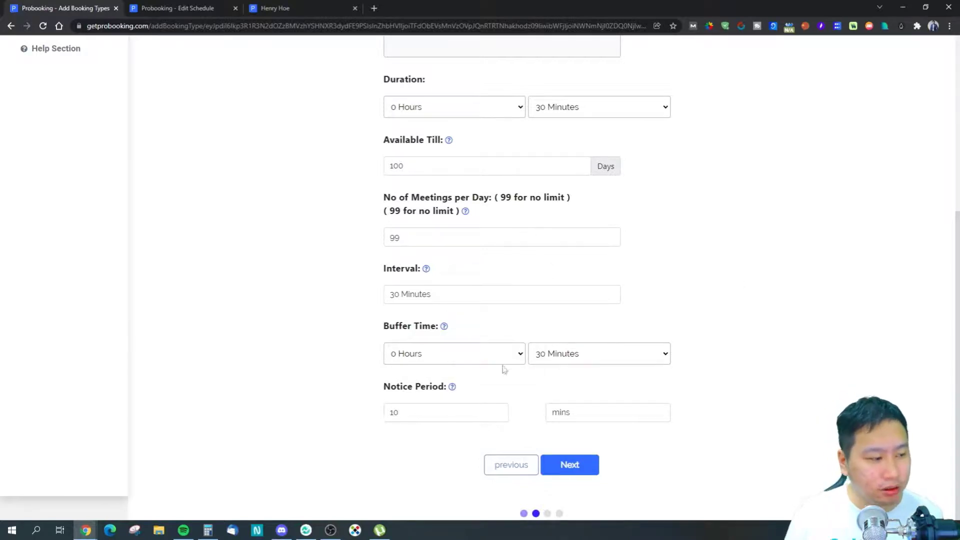
{"action": "left_click", "coordinate": [438, 406]}
{"action": "mouse_move", "coordinate": [454, 391]}
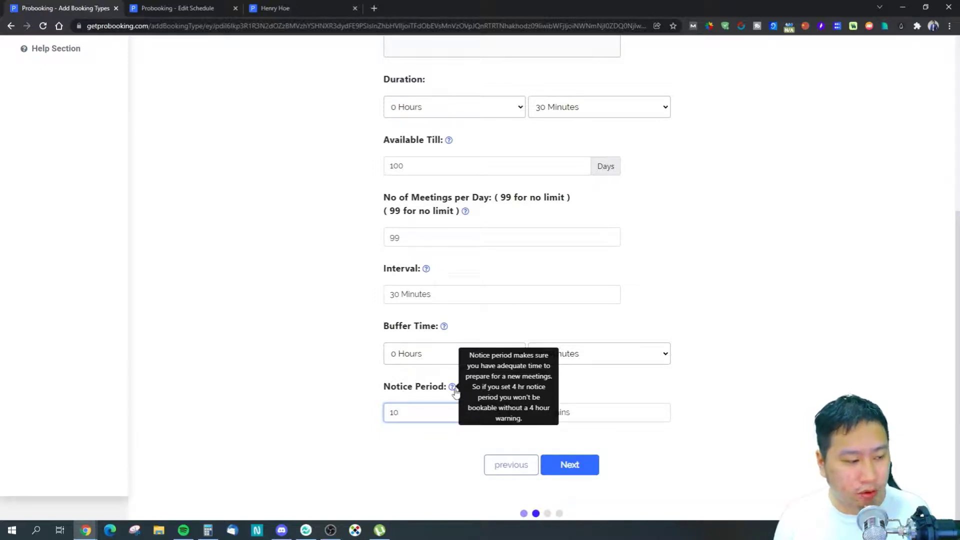
{"action": "left_click", "coordinate": [452, 388]}
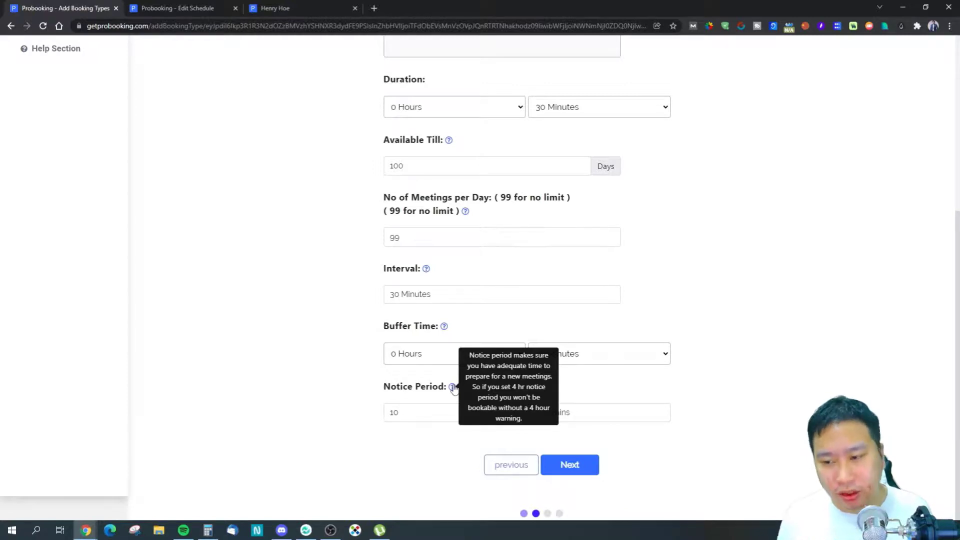
- Reread the notice period help note, check its available time units, and continue to the custom booking form
{"action": "left_click", "coordinate": [472, 410]}
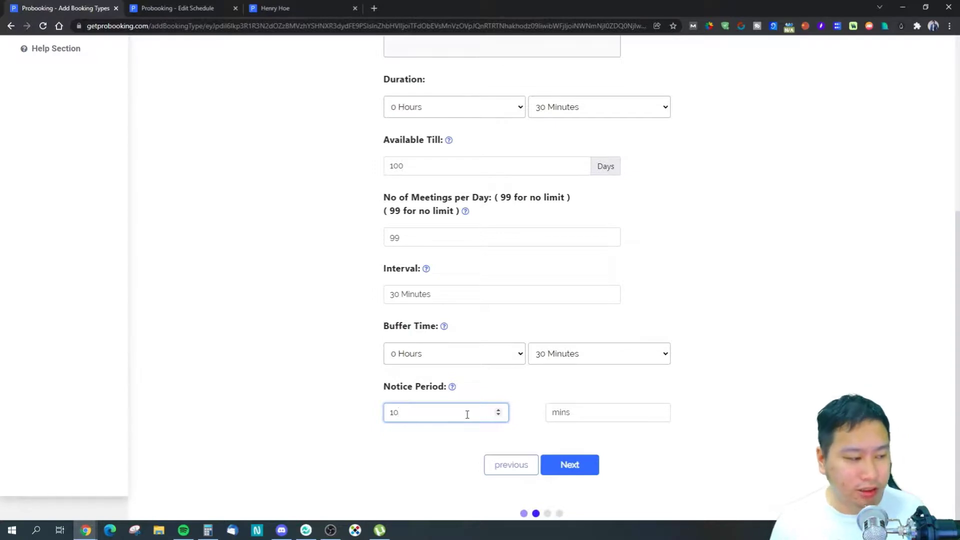
{"action": "mouse_move", "coordinate": [455, 391]}
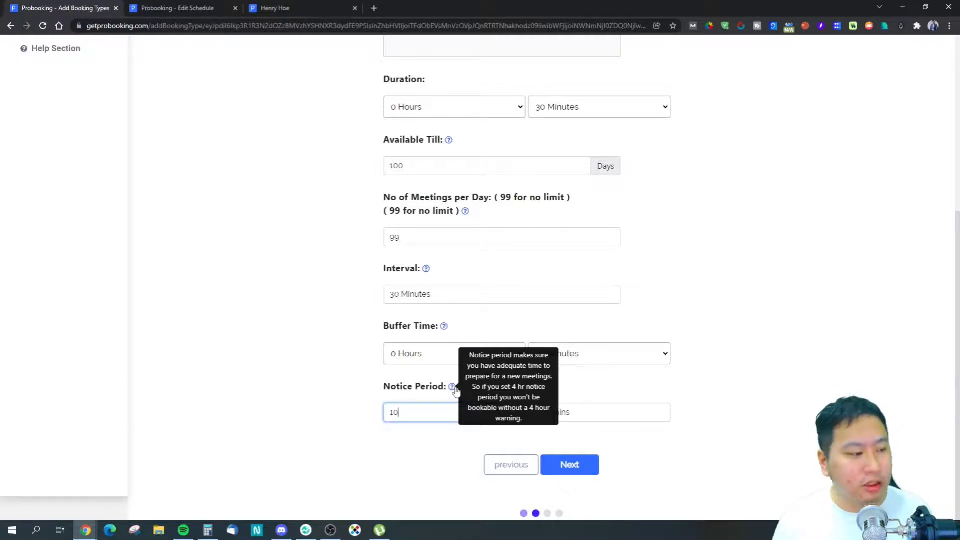
{"action": "left_click", "coordinate": [589, 414]}
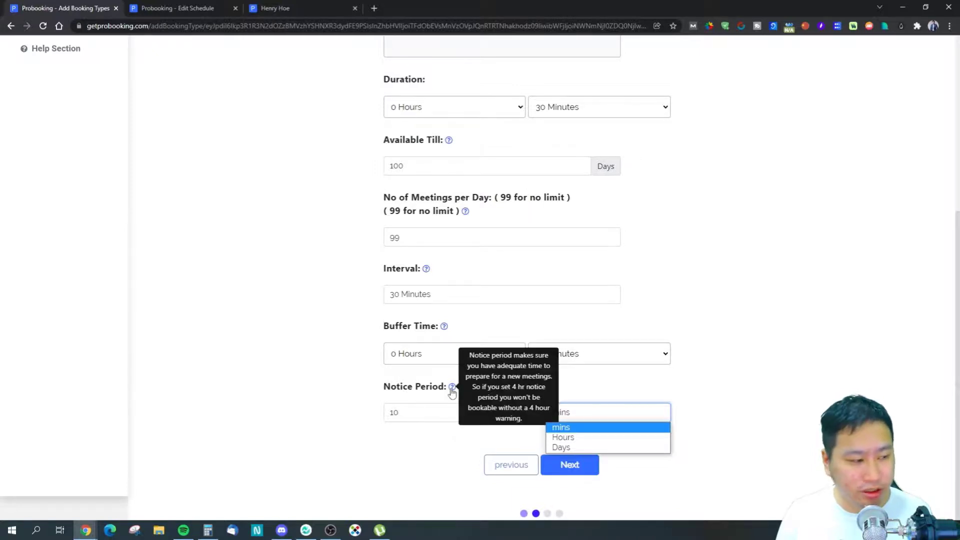
{"action": "left_click", "coordinate": [615, 487]}
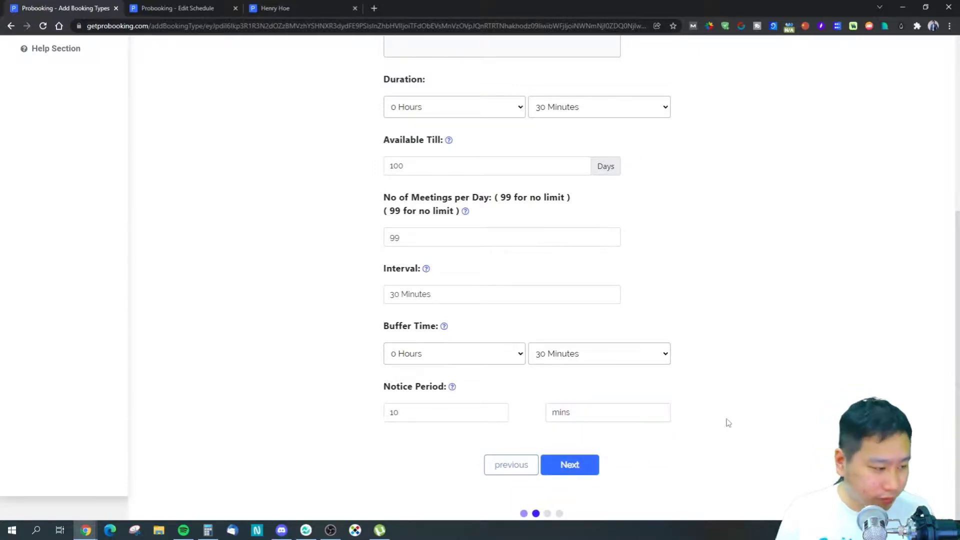
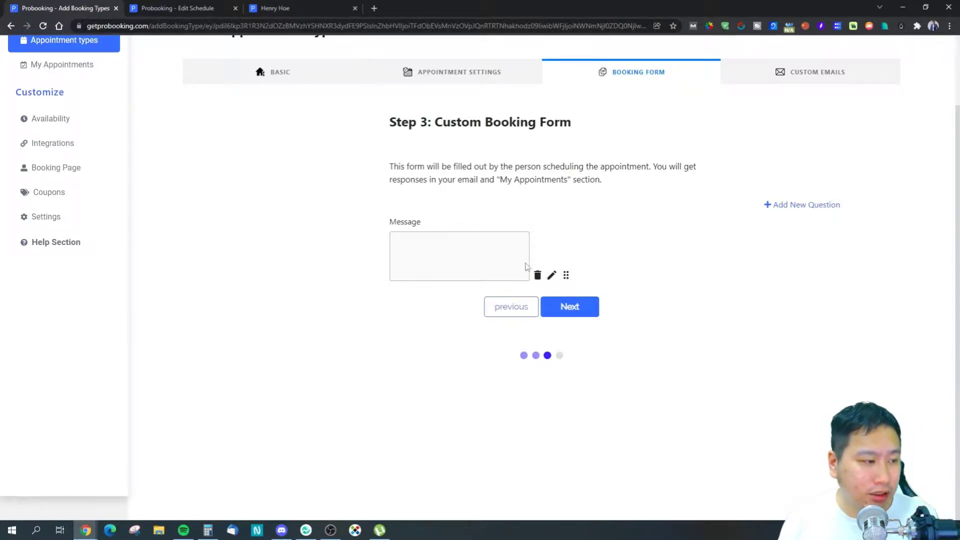
{"action": "left_click", "coordinate": [551, 276]}
{"action": "left_click", "coordinate": [448, 243]}
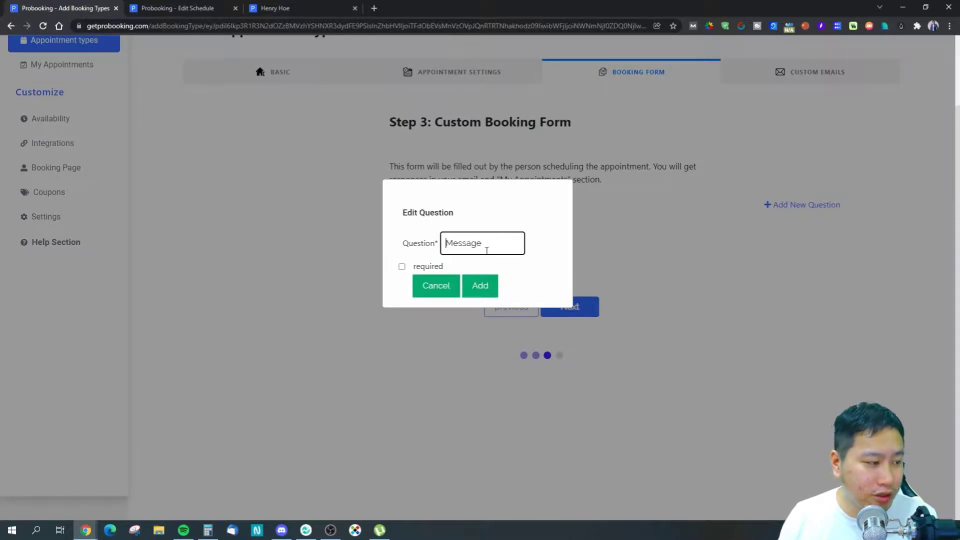
{"action": "left_click", "coordinate": [440, 284]}
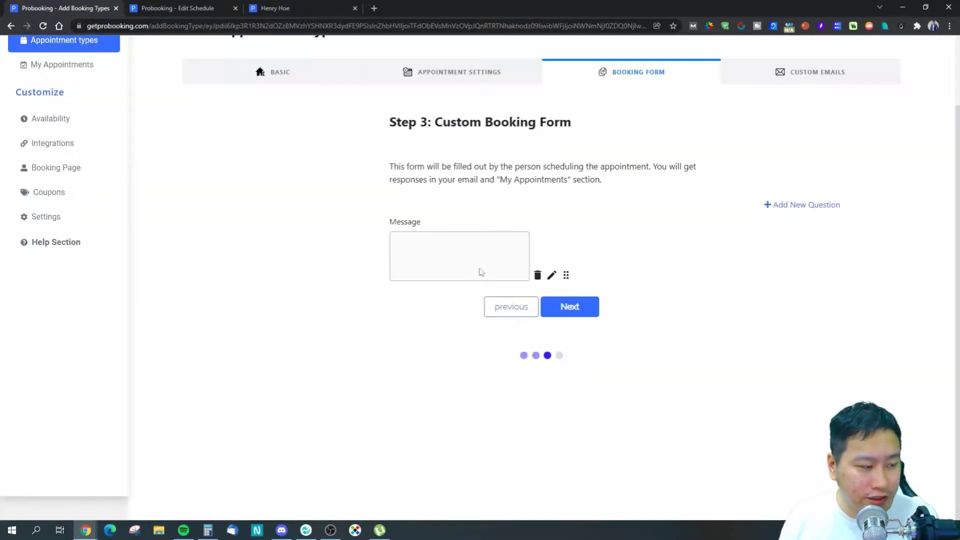
- Rename the booking form's Message question to "Messagetest"
{"action": "left_click", "coordinate": [551, 275]}
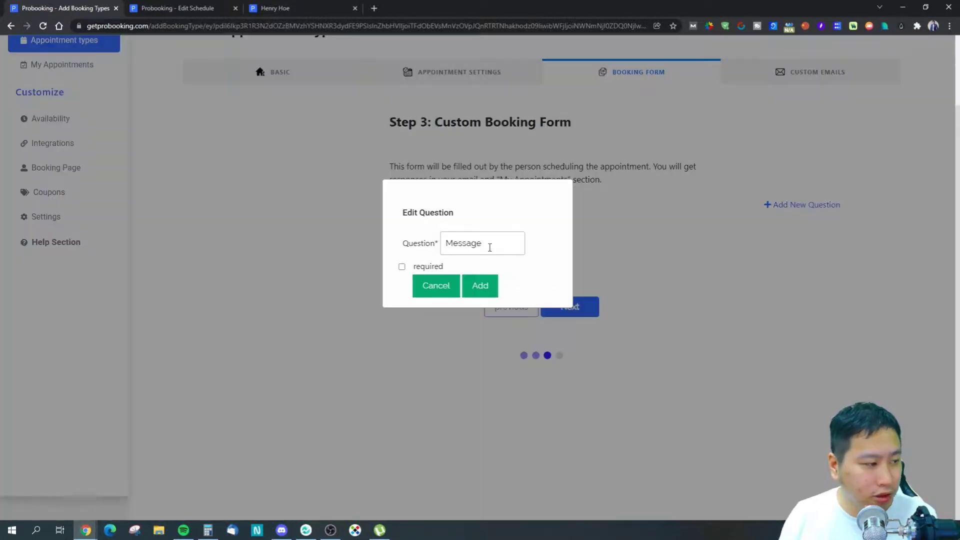
{"action": "left_click", "coordinate": [490, 247]}
{"action": "type", "text": "test"}
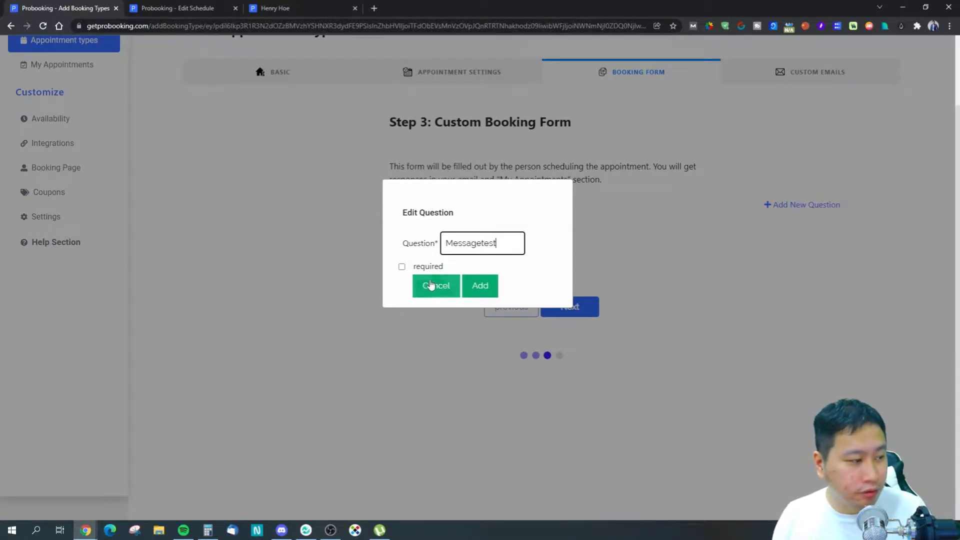
{"action": "left_click", "coordinate": [476, 284]}
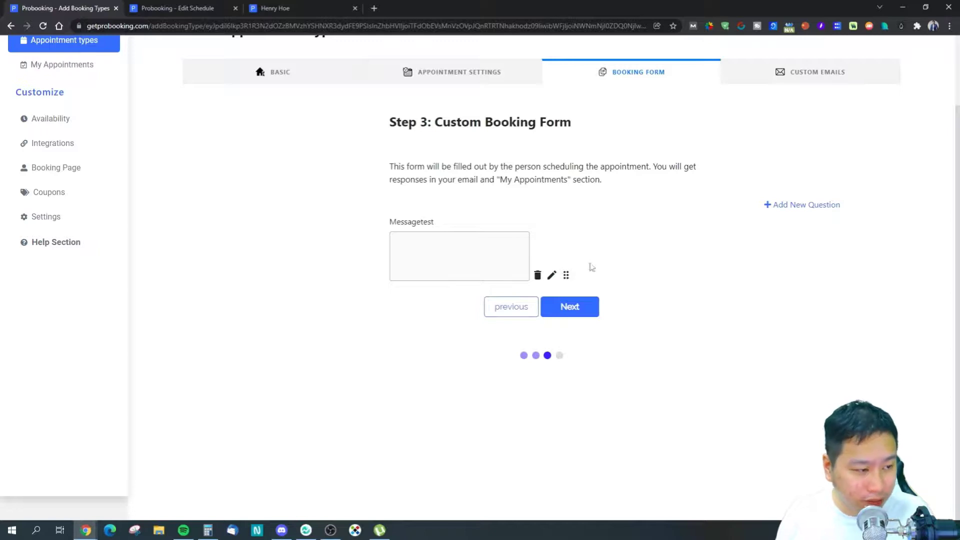
- Examine the answer types offered for a new booking form question, and cancel without adding one
{"action": "left_click", "coordinate": [782, 203]}
{"action": "left_click", "coordinate": [475, 285]}
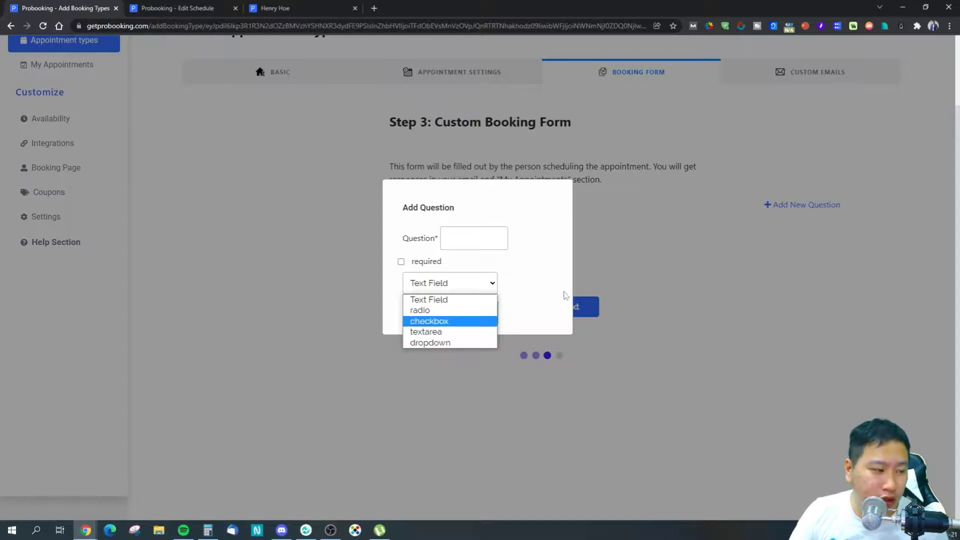
{"action": "left_click", "coordinate": [629, 275]}
{"action": "left_click", "coordinate": [497, 319]}
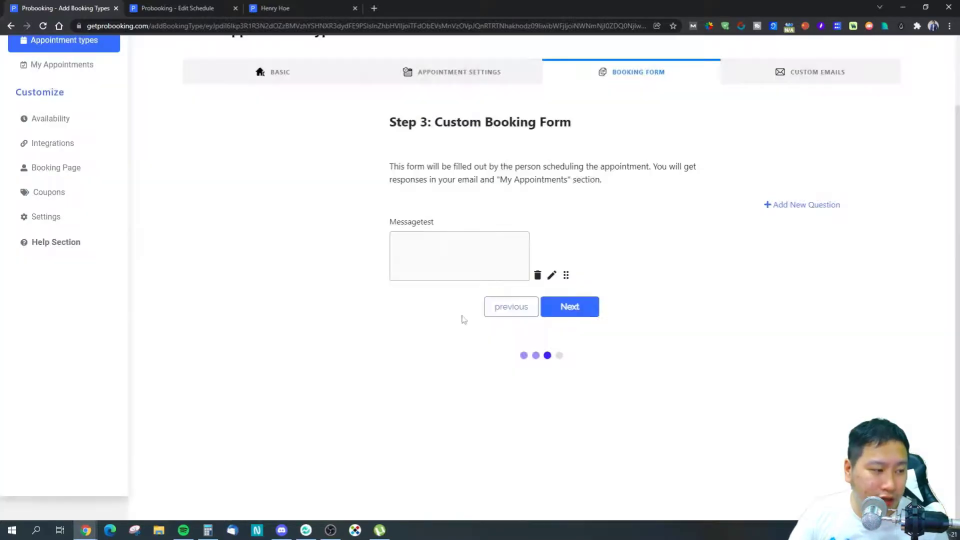
- Continue to the custom emails and examine the confirmation email's subject, body and source code
{"action": "left_click", "coordinate": [589, 311]}
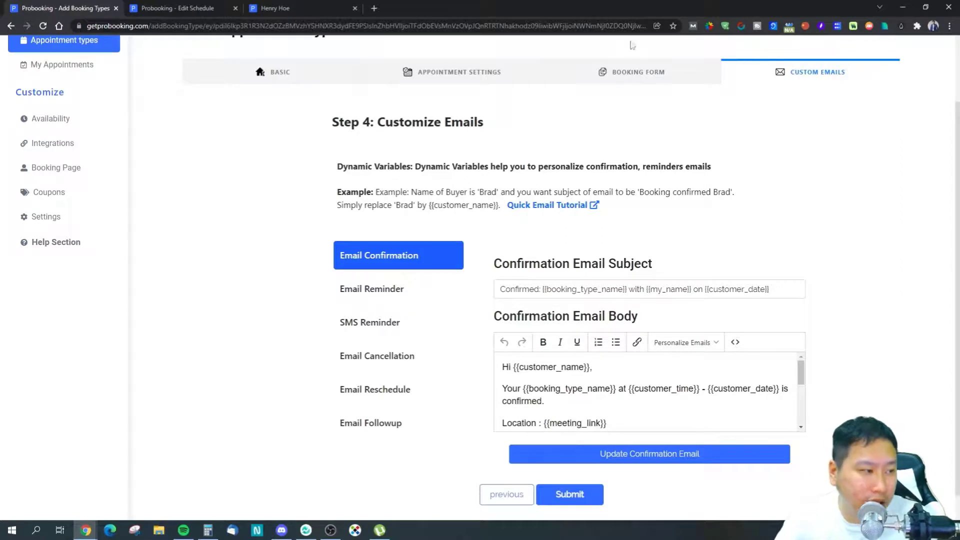
{"action": "scroll", "coordinate": [529, 202], "scroll_direction": "down", "scroll_amount": 1}
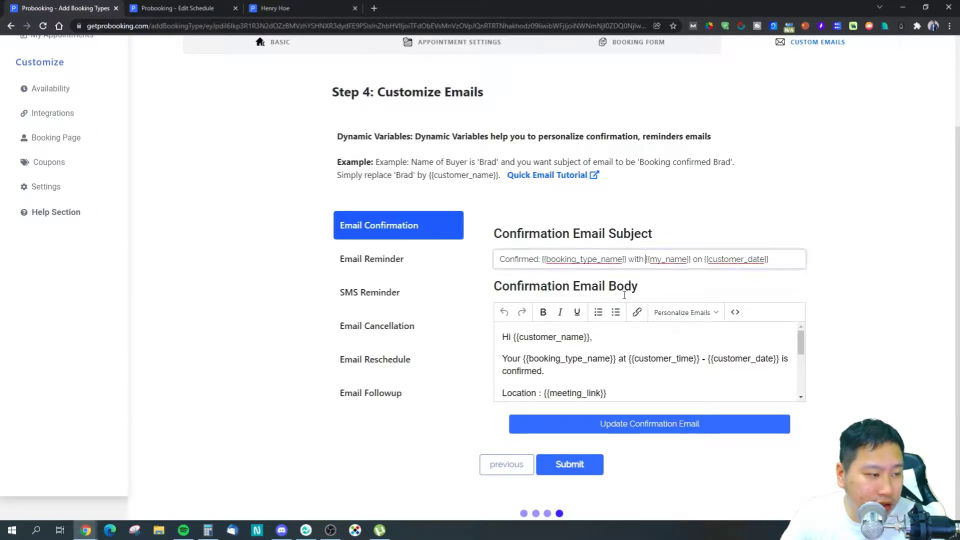
{"action": "scroll", "coordinate": [570, 366], "scroll_direction": "down", "scroll_amount": 5}
{"action": "scroll", "coordinate": [569, 366], "scroll_direction": "up", "scroll_amount": 5}
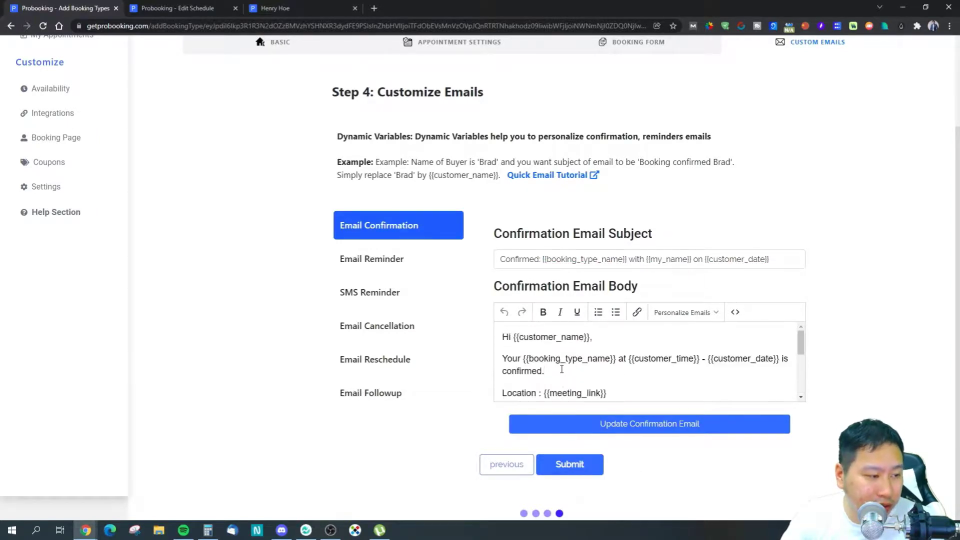
{"action": "left_click", "coordinate": [560, 368]}
{"action": "left_click", "coordinate": [735, 312]}
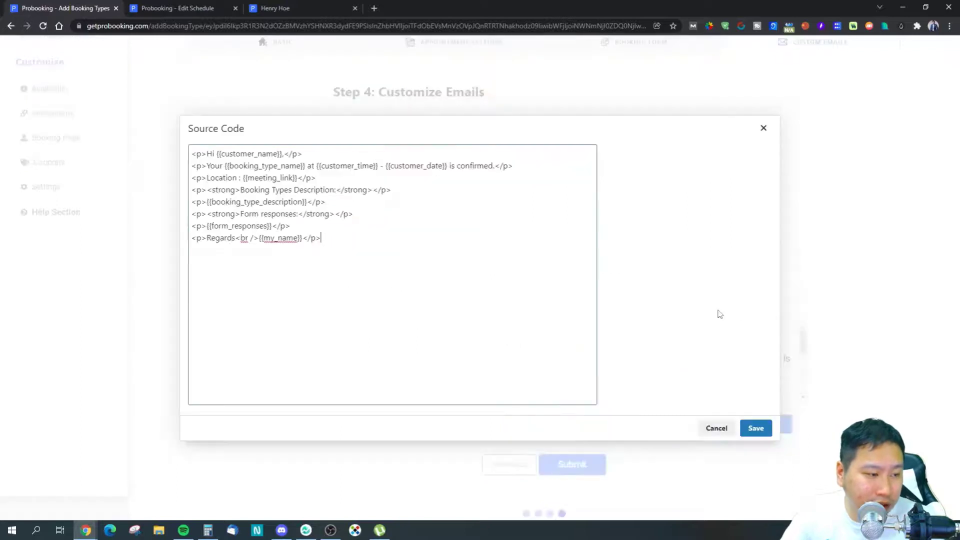
{"action": "left_click", "coordinate": [764, 128]}
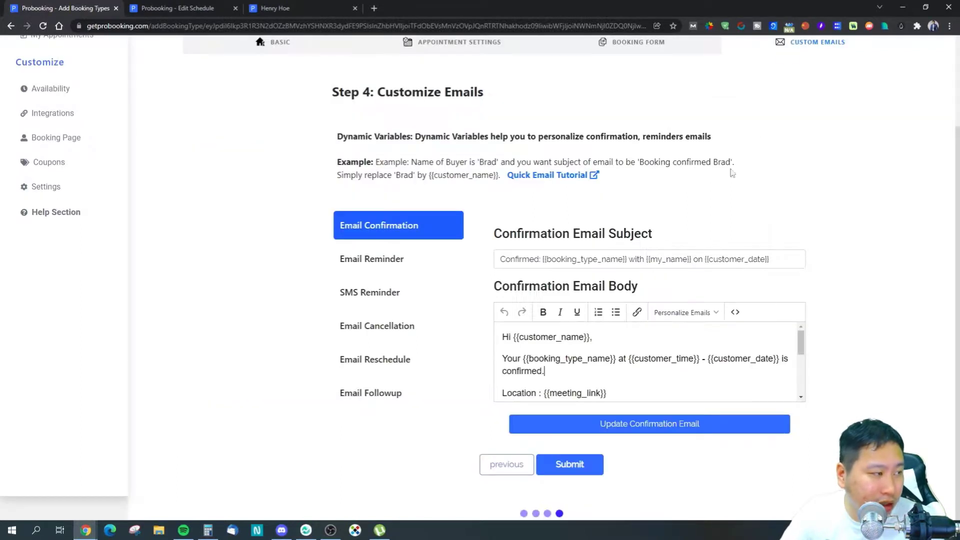
{"action": "left_click", "coordinate": [735, 312]}
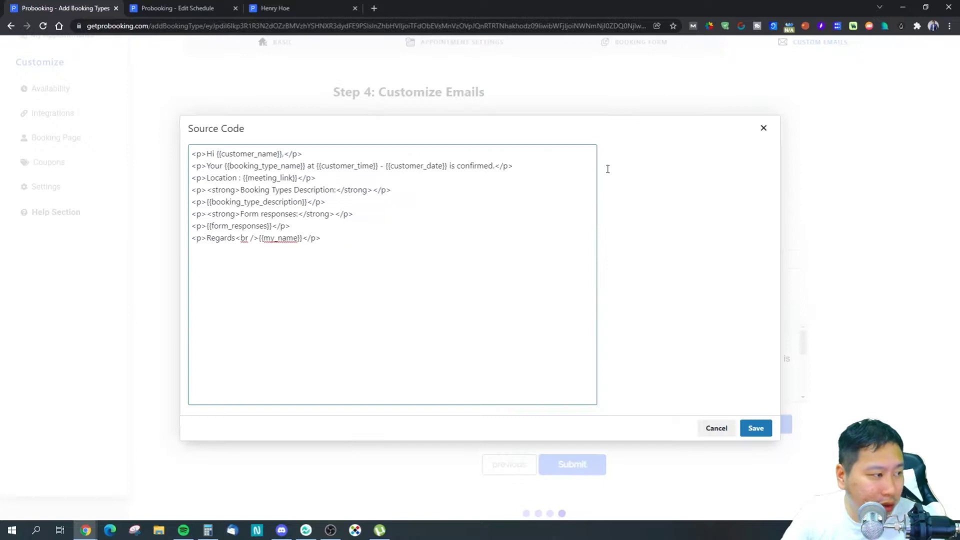
{"action": "left_click", "coordinate": [764, 128]}
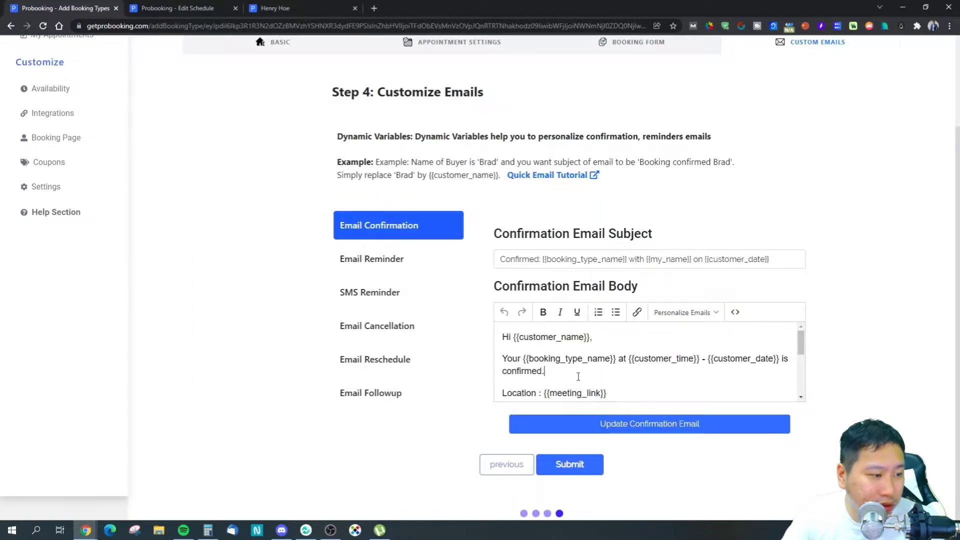
- Enable the email reminder and review its timing, subject and body
{"action": "left_click", "coordinate": [388, 272]}
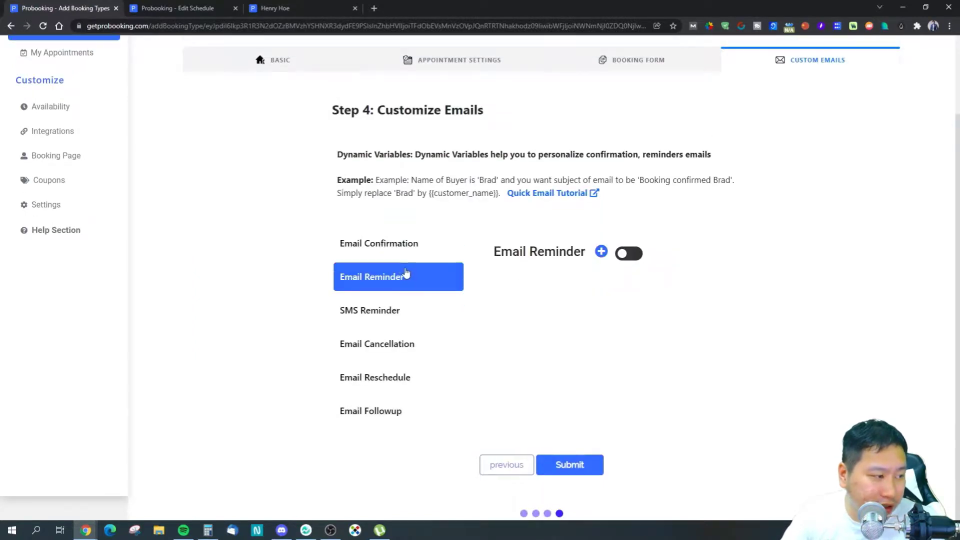
{"action": "left_click", "coordinate": [614, 257]}
{"action": "scroll", "coordinate": [637, 327], "scroll_direction": "down", "scroll_amount": 2}
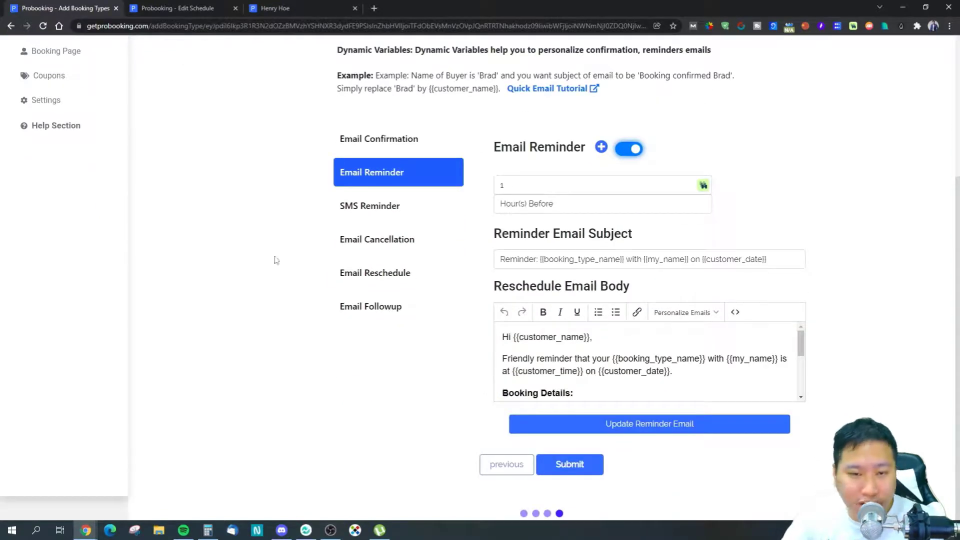
- Examine the SMS reminder section and the cancellation and reschedule email templates
{"action": "left_click", "coordinate": [356, 214]}
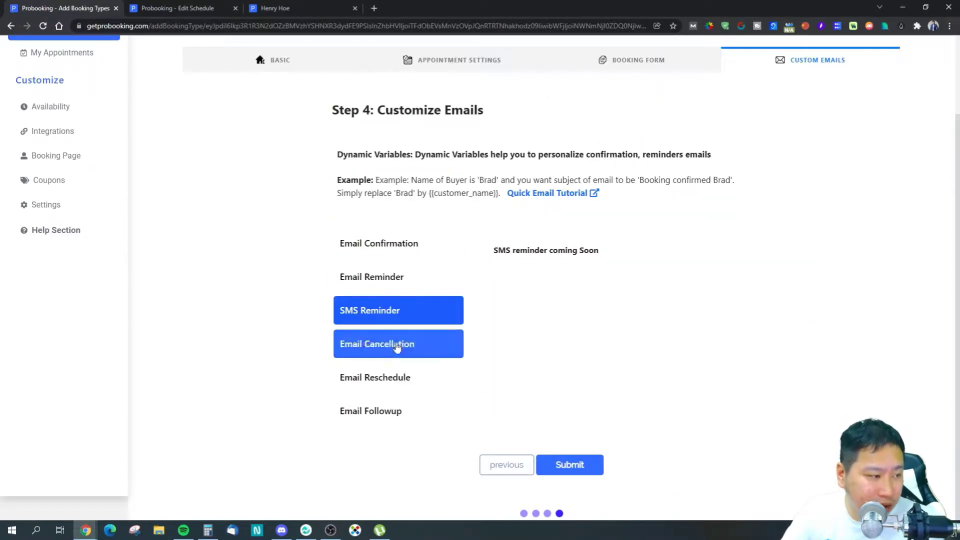
{"action": "left_click_drag", "start_coordinate": [520, 250], "coordinate": [627, 254]}
{"action": "left_click", "coordinate": [627, 254]}
{"action": "left_click", "coordinate": [429, 353]}
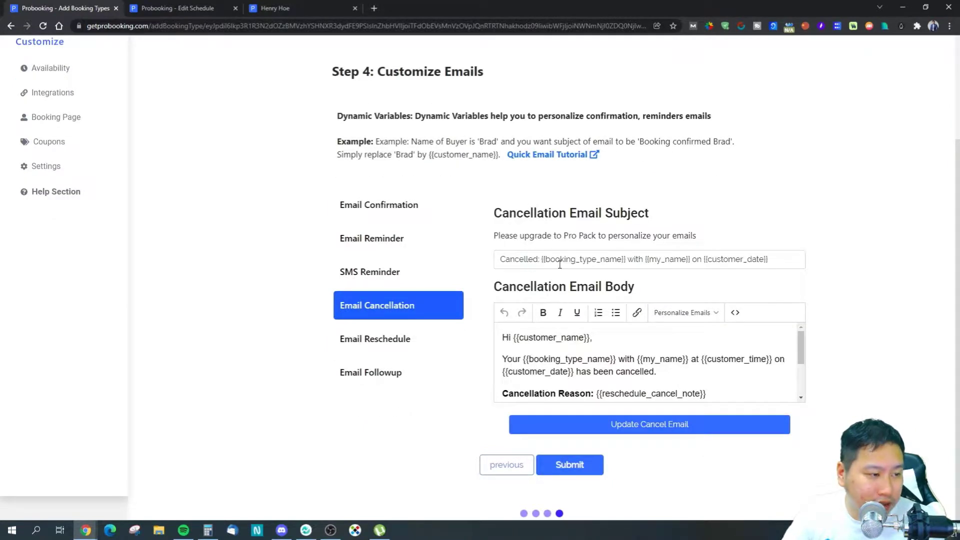
{"action": "left_click", "coordinate": [407, 340]}
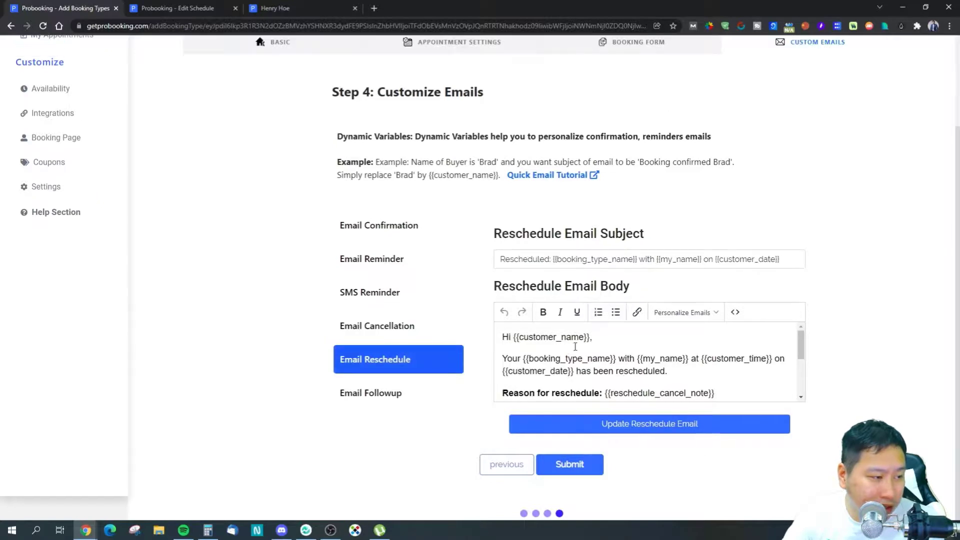
- Turn on the follow-up email, review its timing and template, and turn it off again
{"action": "left_click", "coordinate": [410, 401]}
{"action": "left_click", "coordinate": [607, 255]}
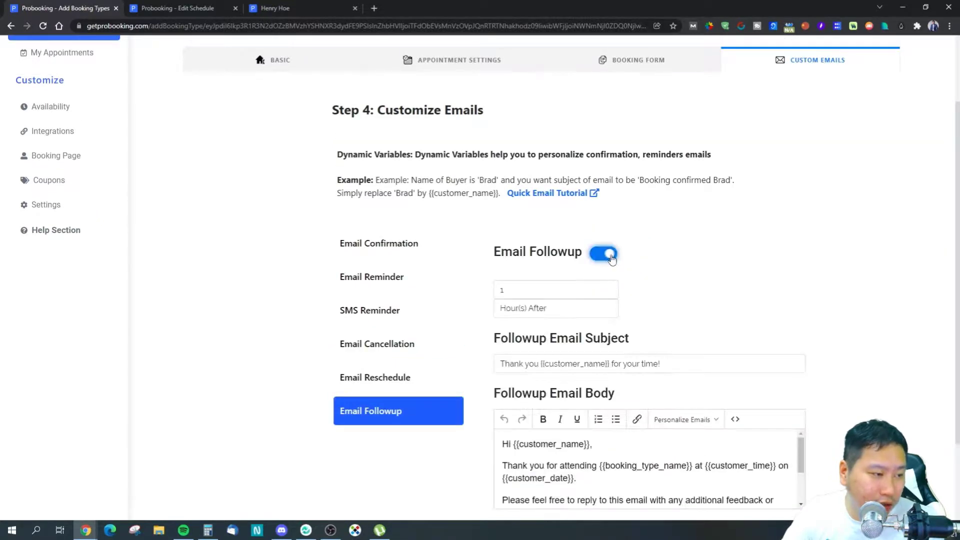
{"action": "scroll", "coordinate": [430, 406], "scroll_direction": "down", "scroll_amount": 2}
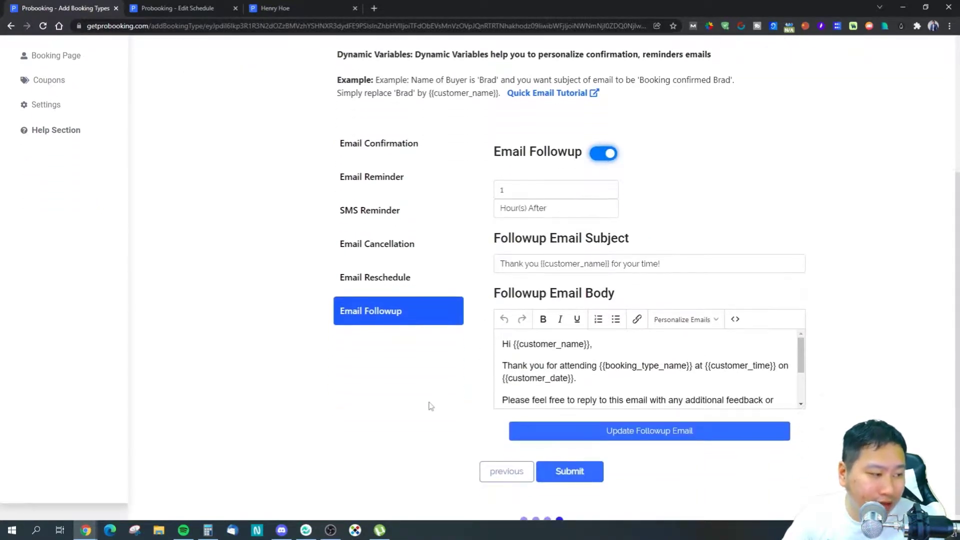
{"action": "scroll", "coordinate": [585, 379], "scroll_direction": "down", "scroll_amount": 2}
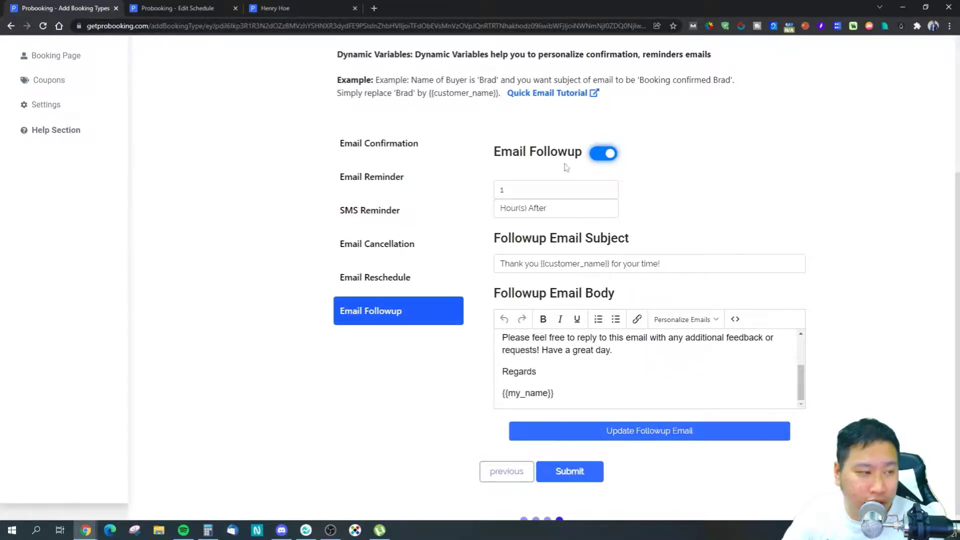
{"action": "left_click", "coordinate": [603, 153]}
{"action": "scroll", "coordinate": [664, 193], "scroll_direction": "up", "scroll_amount": 3}
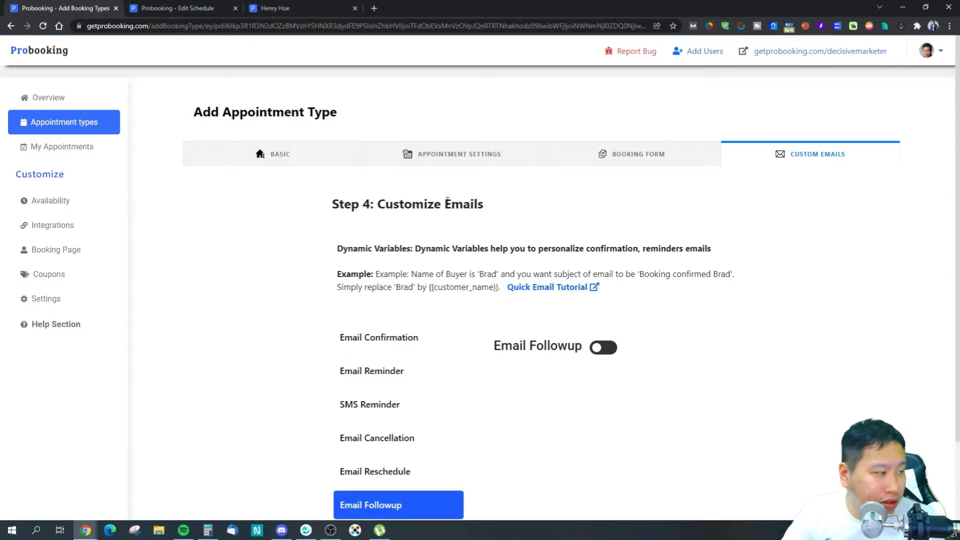
- Look through the My Appointments and Integrations pages, ending on the Coupons page
{"action": "left_click", "coordinate": [62, 152]}
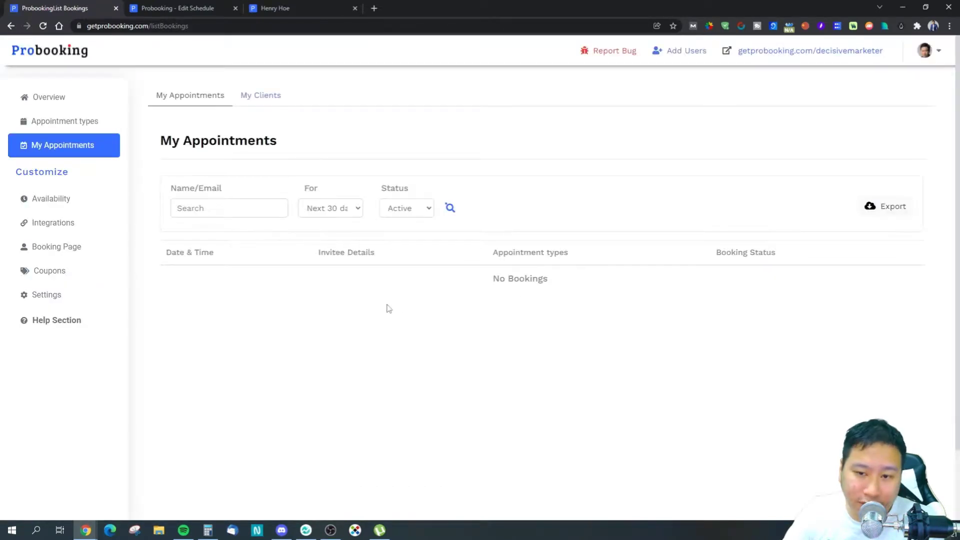
{"action": "left_click", "coordinate": [56, 228]}
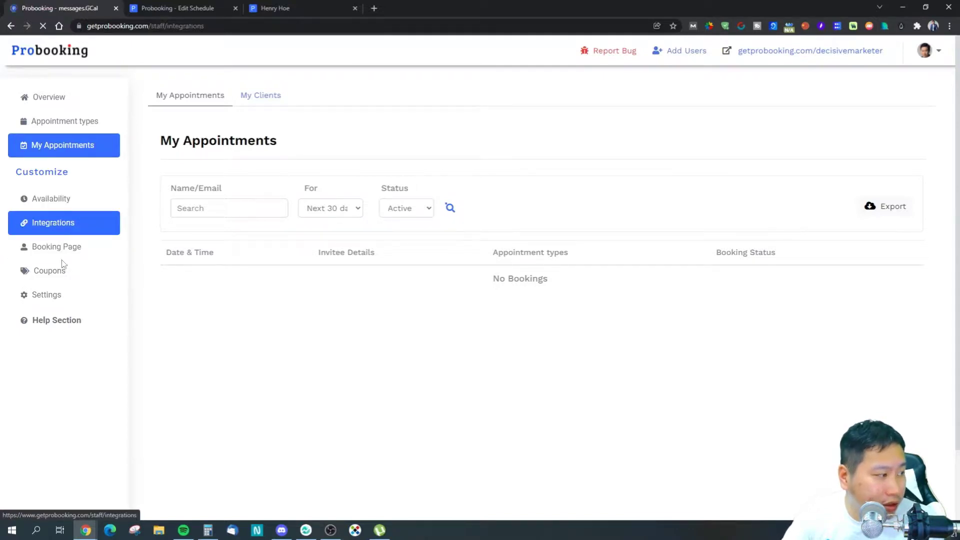
{"action": "left_click", "coordinate": [44, 279]}
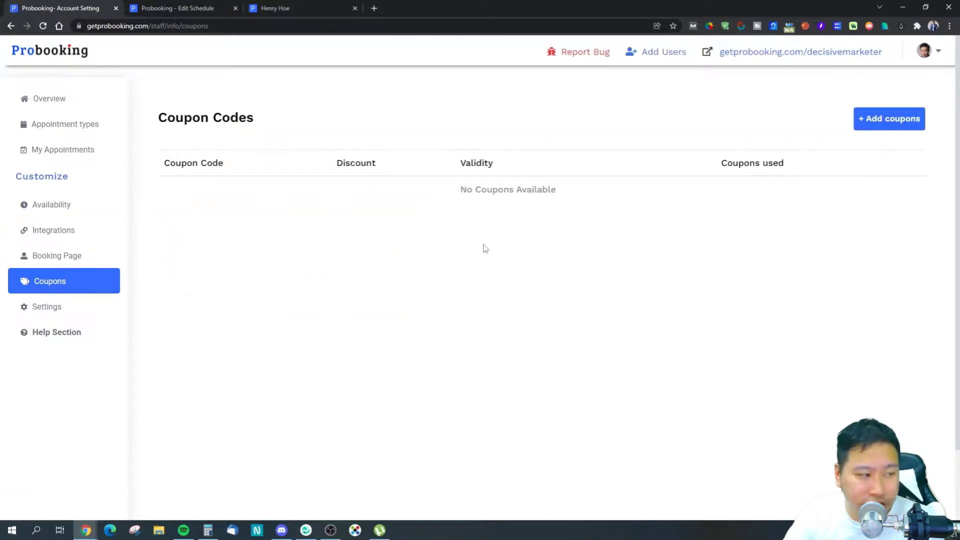
- Open the new coupon form, review its appointment type, code, validity, discount type, value and limit fields, and cancel it
{"action": "left_click", "coordinate": [859, 120]}
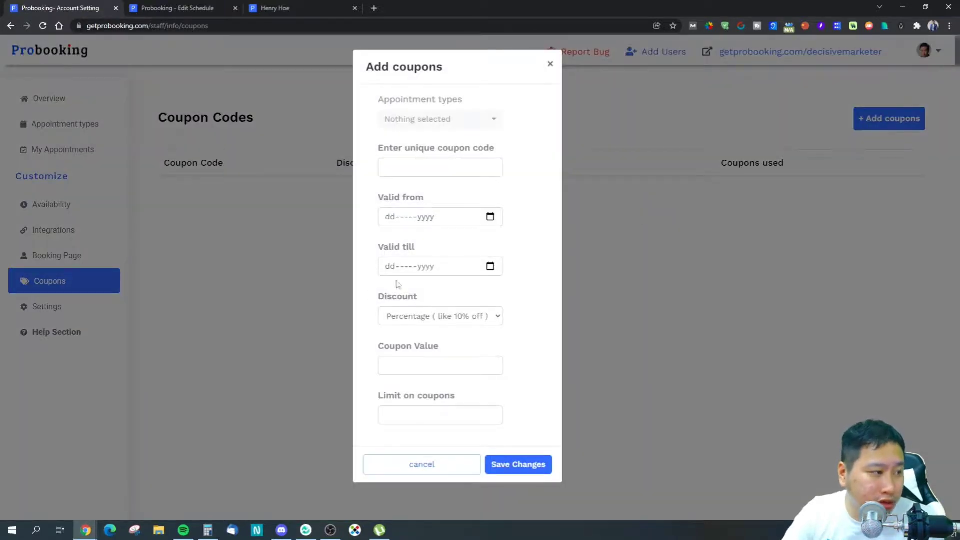
{"action": "left_click", "coordinate": [440, 120]}
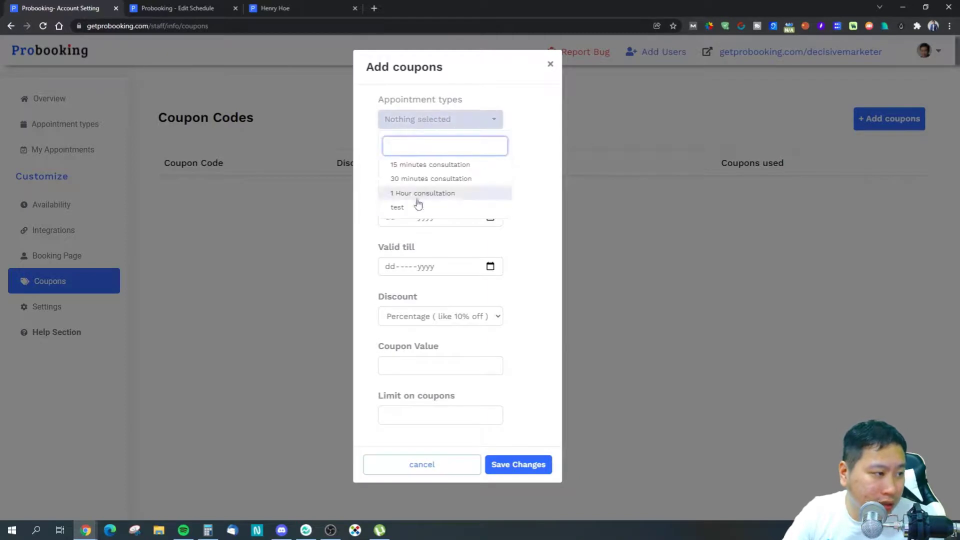
{"action": "left_click", "coordinate": [510, 105]}
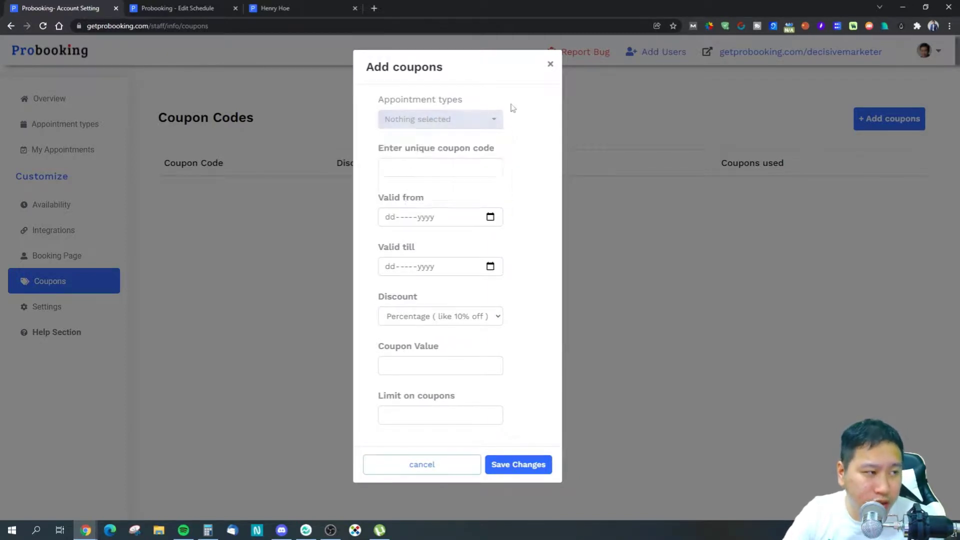
{"action": "left_click", "coordinate": [443, 174]}
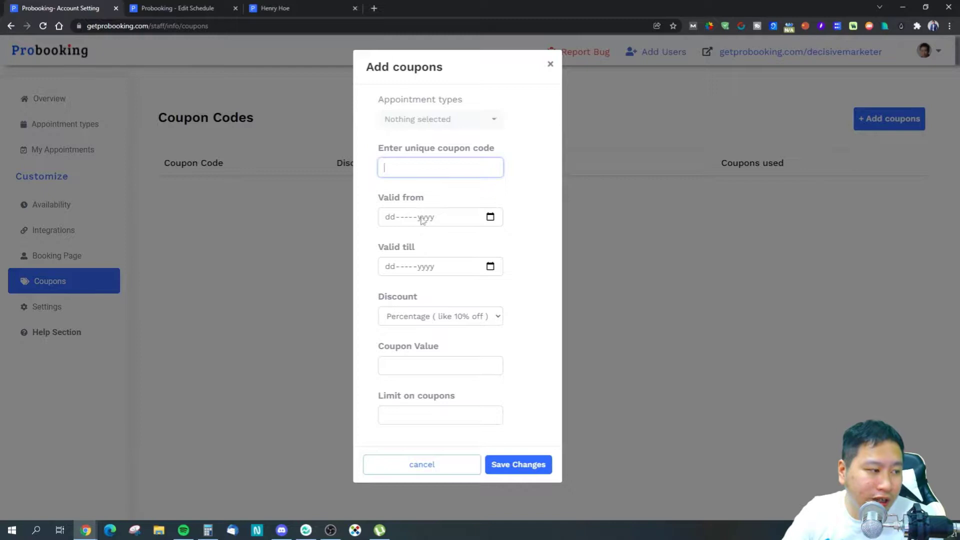
{"action": "left_click", "coordinate": [410, 317]}
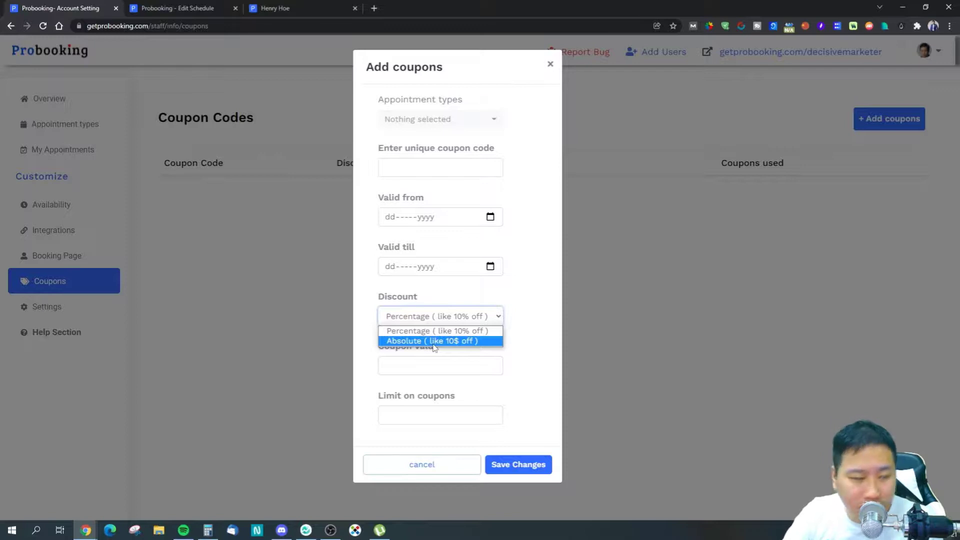
{"action": "left_click", "coordinate": [515, 343]}
{"action": "left_click", "coordinate": [425, 369]}
{"action": "left_click", "coordinate": [439, 409]}
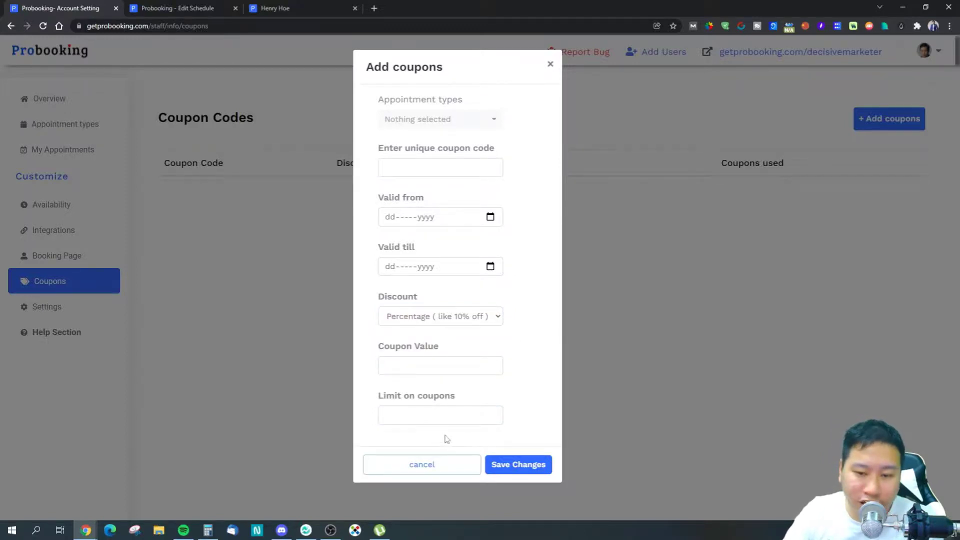
{"action": "left_click", "coordinate": [414, 467]}
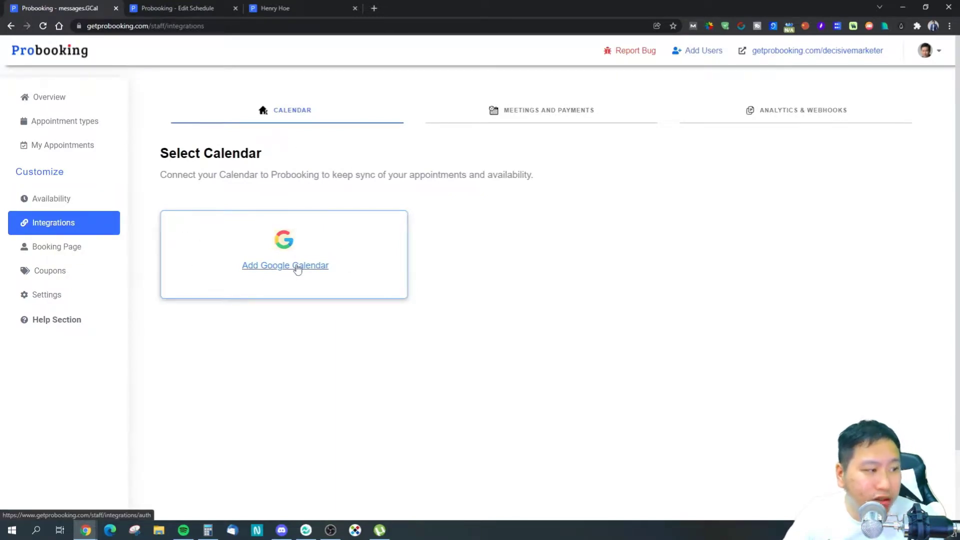
- Review the Meetings and Payments integrations, from Zoom and Google Meet to Twilio, Stripe and PayPal
{"action": "left_click", "coordinate": [530, 125]}
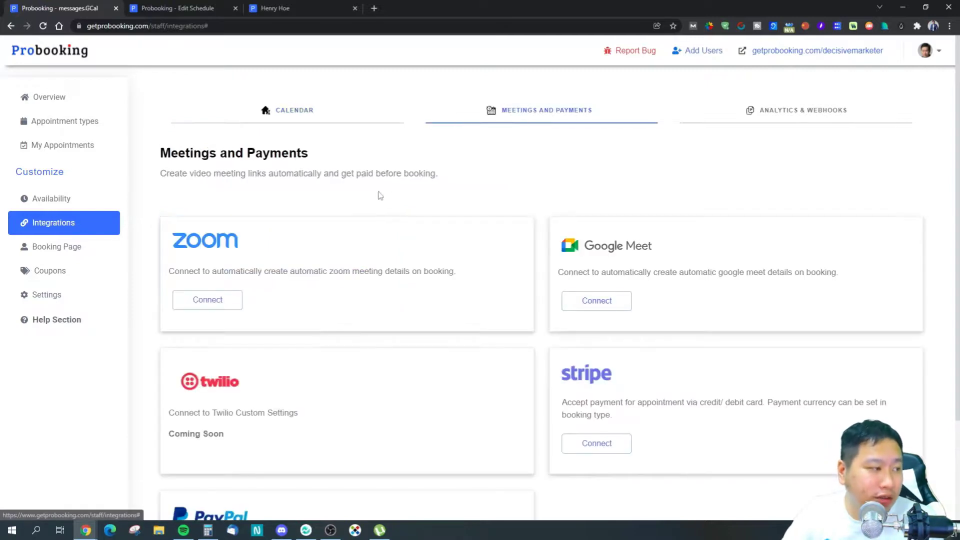
{"action": "scroll", "coordinate": [316, 228], "scroll_direction": "down", "scroll_amount": 2}
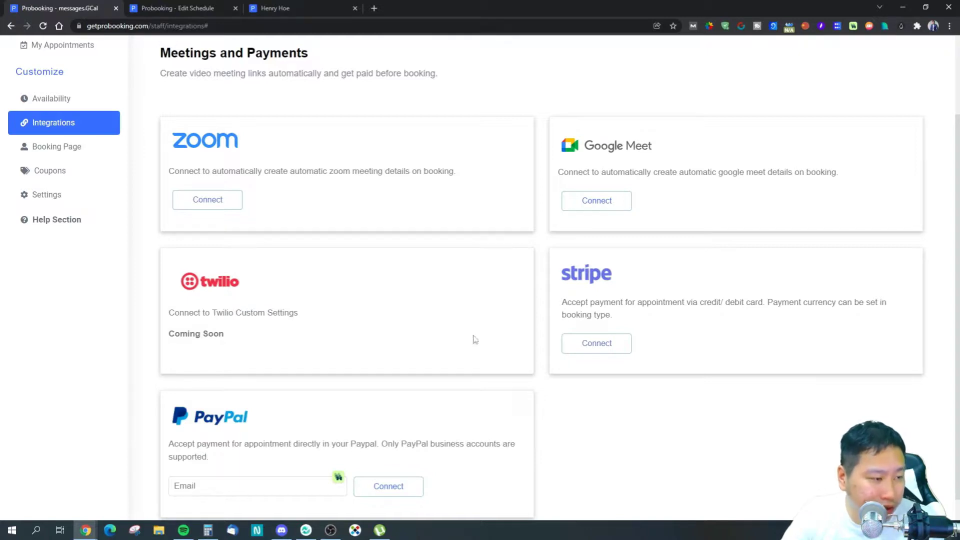
{"action": "scroll", "coordinate": [475, 340], "scroll_direction": "down", "scroll_amount": 1}
{"action": "scroll", "coordinate": [393, 379], "scroll_direction": "up", "scroll_amount": 3}
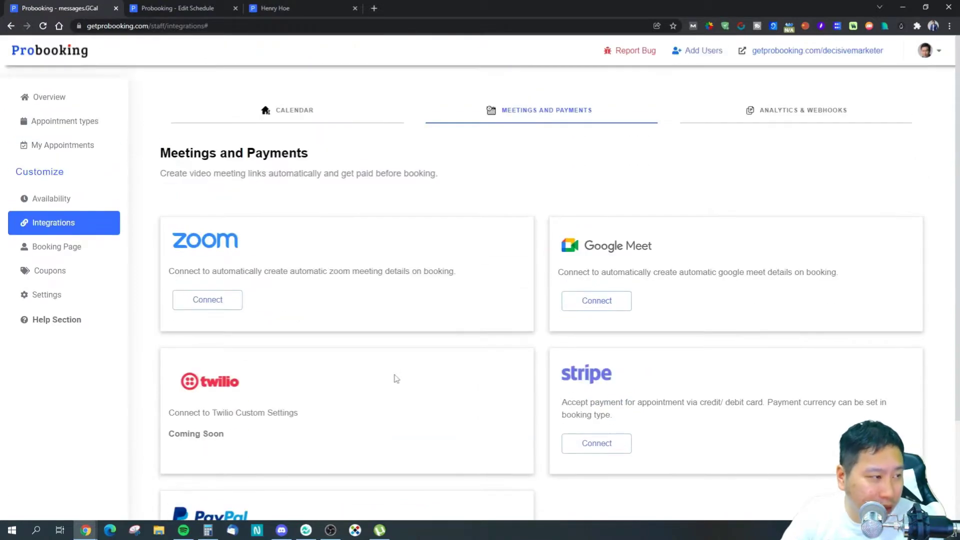
- Expand the Analytics section of the integrations and examine the tracking code fields, including the Microsoft one
{"action": "left_click", "coordinate": [775, 114]}
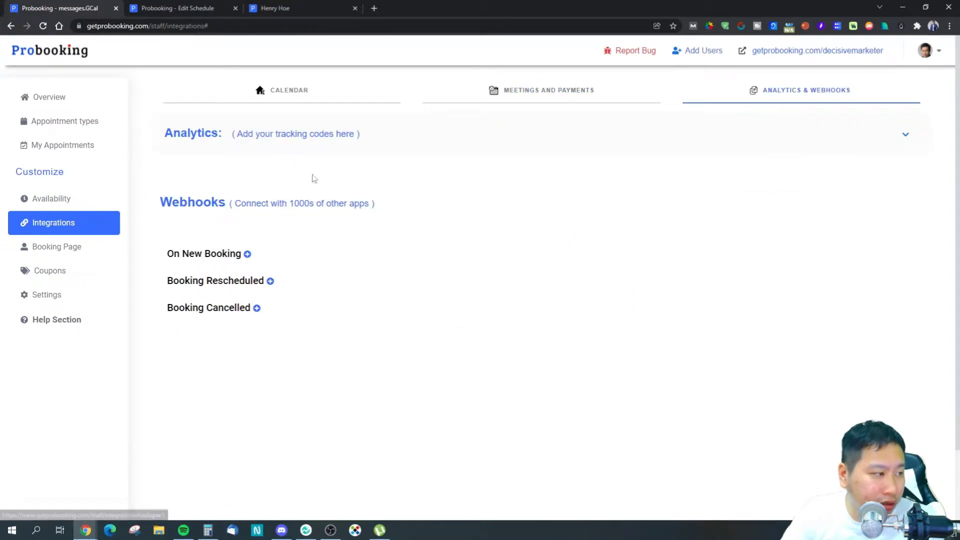
{"action": "left_click", "coordinate": [914, 134]}
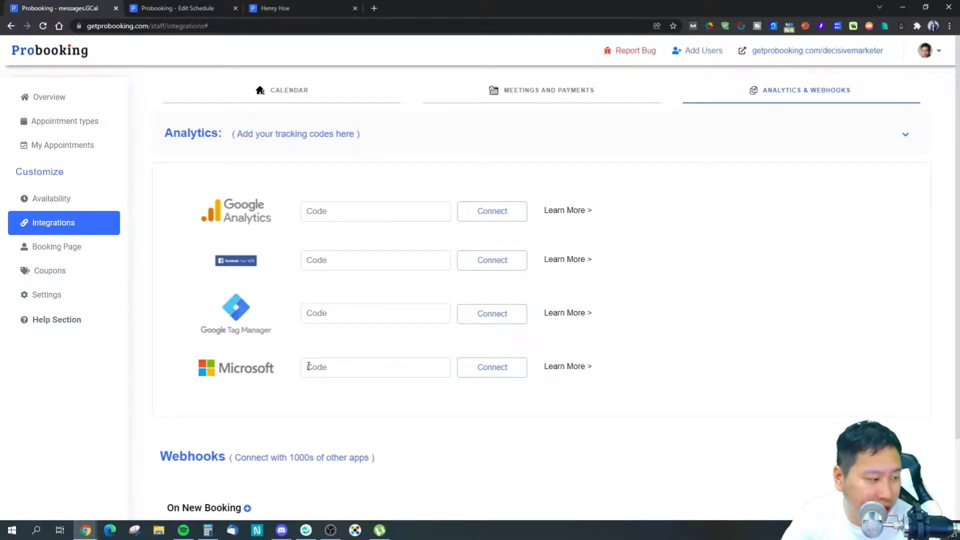
{"action": "left_click", "coordinate": [347, 369]}
- Expand the new booking, rescheduled and cancelled webhooks to examine their URL fields, and collapse the Analytics section
{"action": "scroll", "coordinate": [479, 395], "scroll_direction": "down", "scroll_amount": 2}
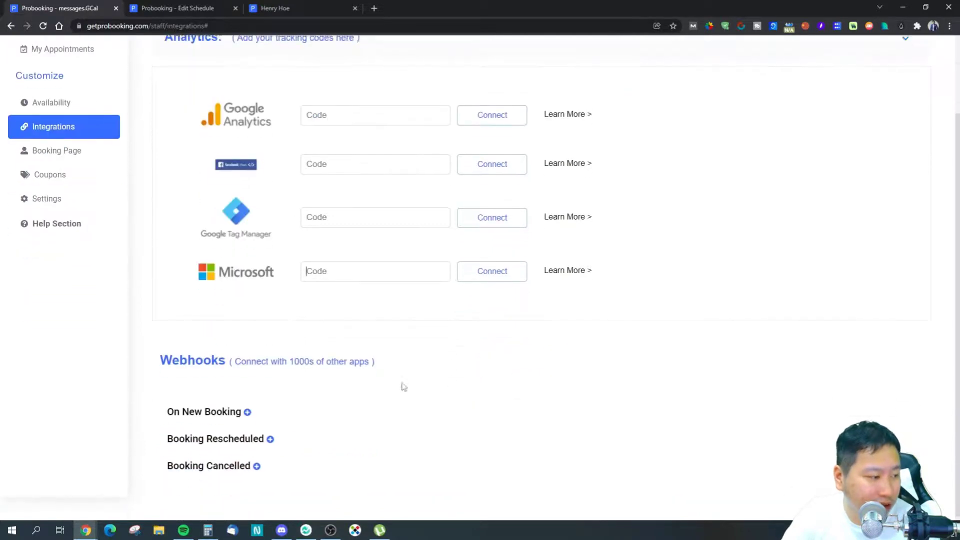
{"action": "left_click", "coordinate": [247, 411]}
{"action": "scroll", "coordinate": [261, 411], "scroll_direction": "down", "scroll_amount": 3}
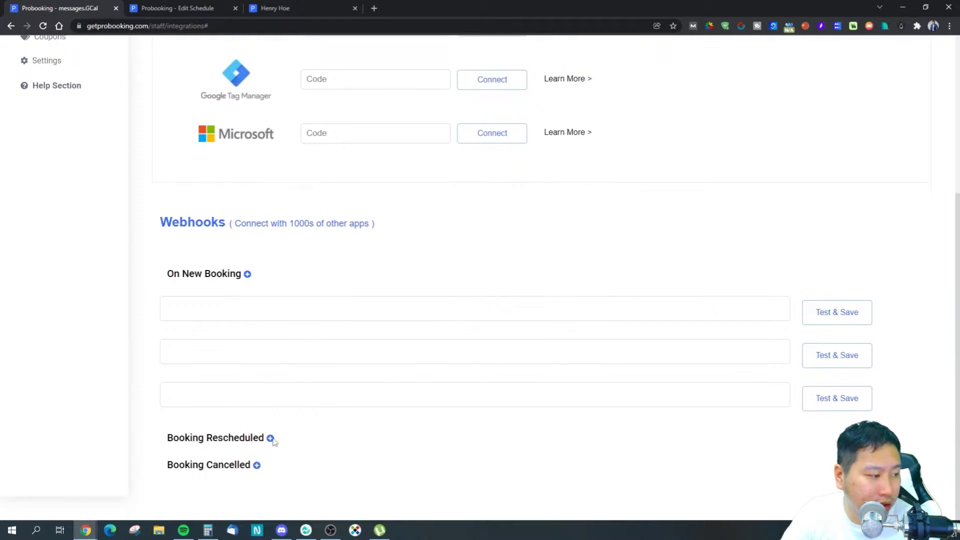
{"action": "left_click", "coordinate": [271, 438]}
{"action": "scroll", "coordinate": [279, 434], "scroll_direction": "down", "scroll_amount": 3}
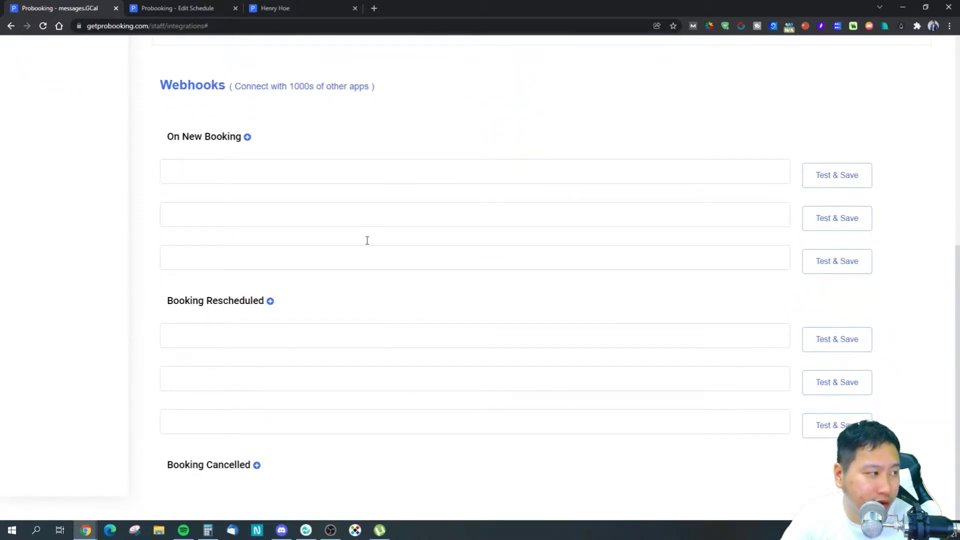
{"action": "left_click", "coordinate": [256, 465]}
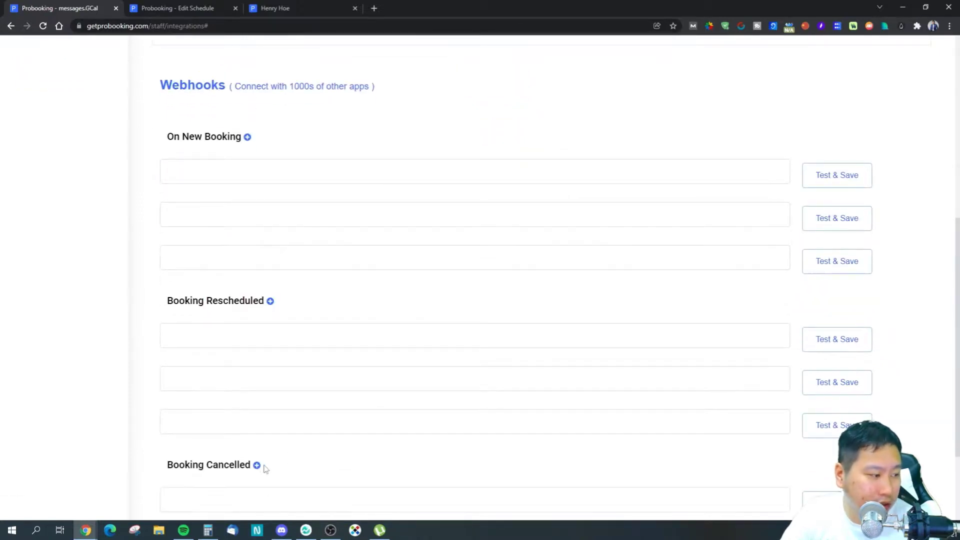
{"action": "scroll", "coordinate": [261, 463], "scroll_direction": "down", "scroll_amount": 3}
{"action": "scroll", "coordinate": [334, 436], "scroll_direction": "up", "scroll_amount": 6}
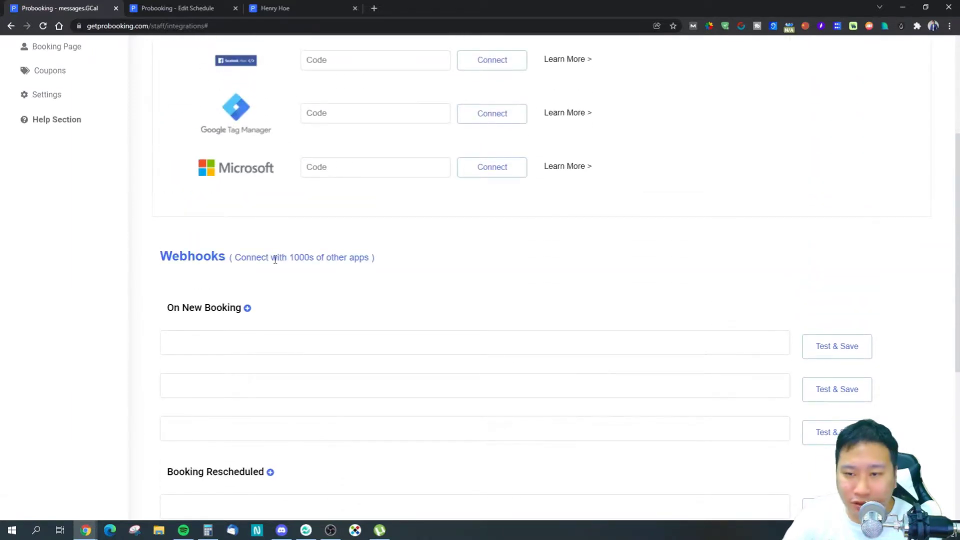
{"action": "scroll", "coordinate": [280, 290], "scroll_direction": "up", "scroll_amount": 4}
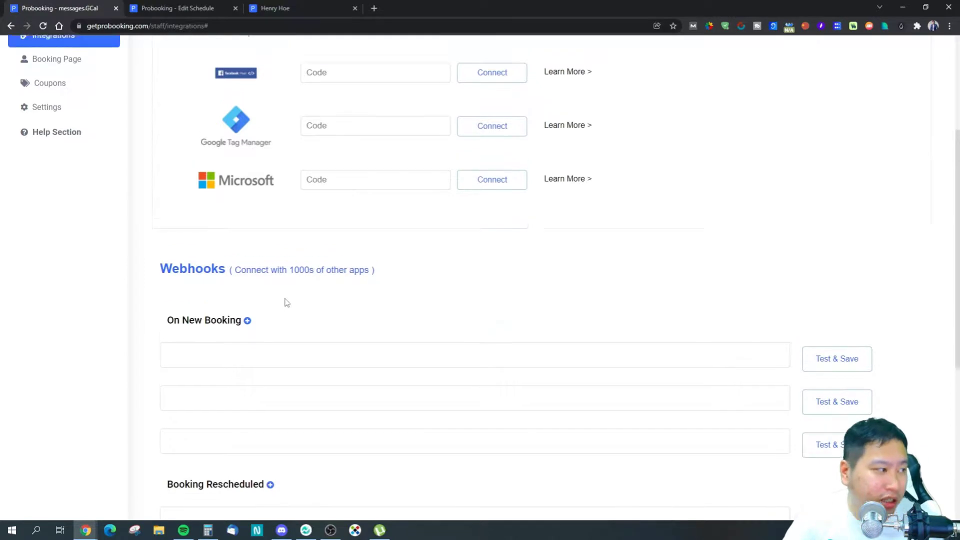
{"action": "left_click", "coordinate": [906, 134]}
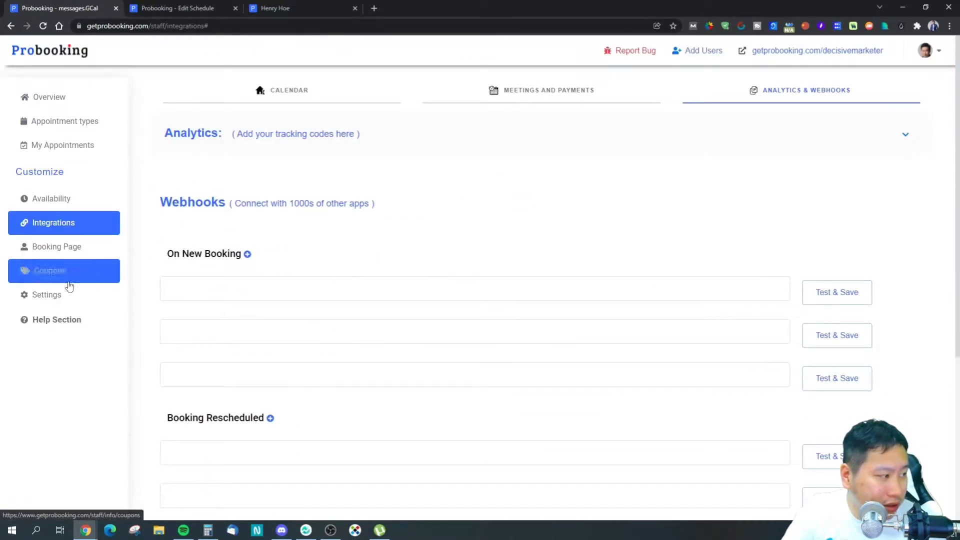
{"action": "left_click", "coordinate": [56, 252]}
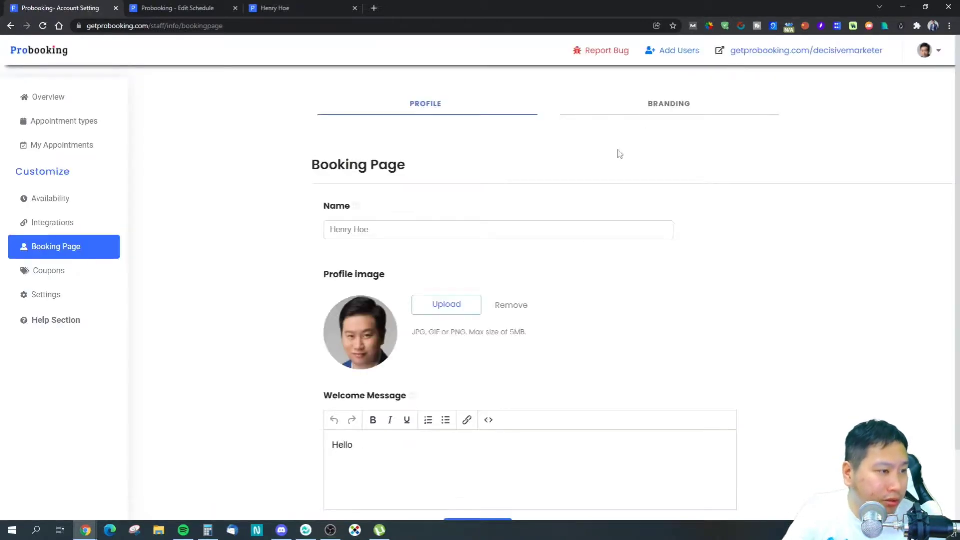
{"action": "scroll", "coordinate": [540, 279], "scroll_direction": "down", "scroll_amount": 2}
{"action": "scroll", "coordinate": [542, 280], "scroll_direction": "up", "scroll_amount": 2}
{"action": "left_click", "coordinate": [669, 105]}
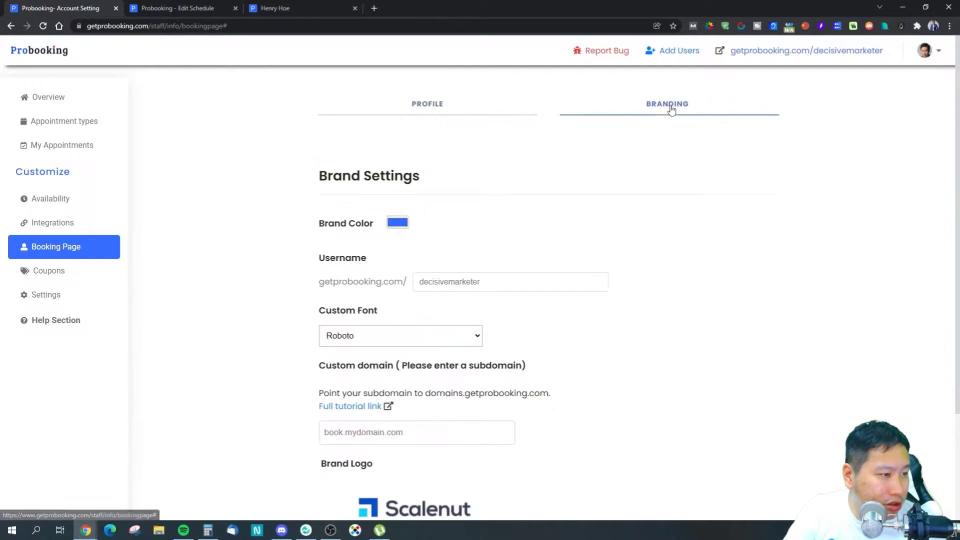
{"action": "scroll", "coordinate": [446, 300], "scroll_direction": "down", "scroll_amount": 3}
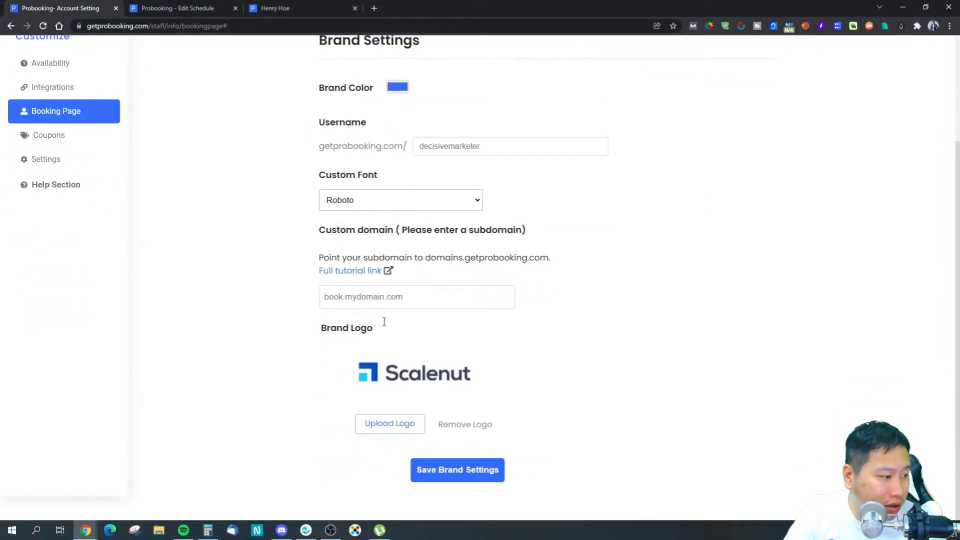
{"action": "scroll", "coordinate": [65, 155], "scroll_direction": "up", "scroll_amount": 3}
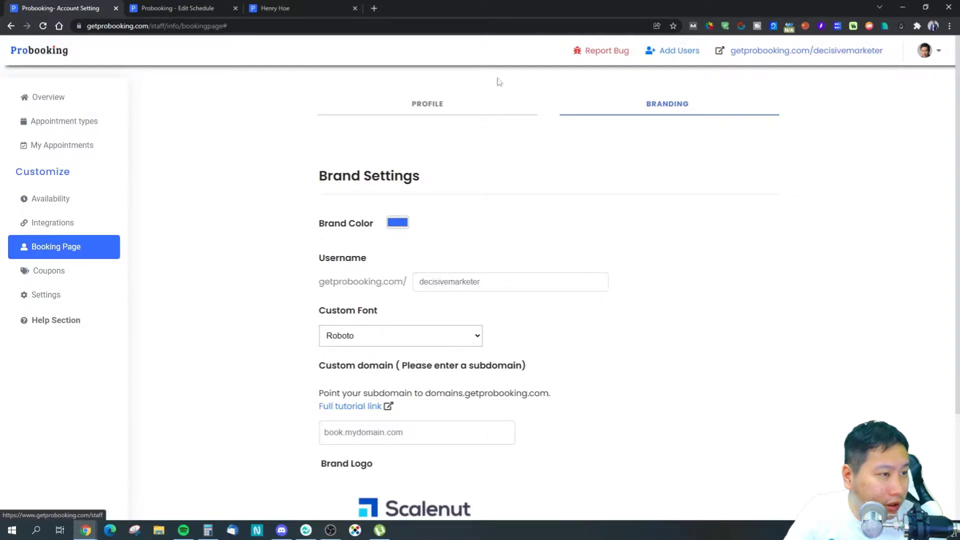
{"action": "left_click", "coordinate": [923, 56]}
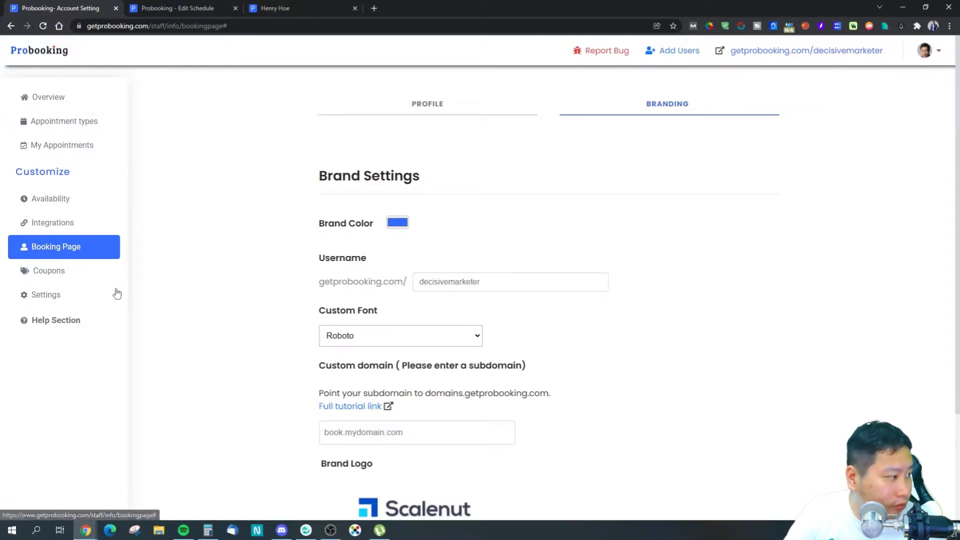
- Open the Help Section's Probooking Tutorials page, return briefly to the Overview, and look through the list of guides
{"action": "left_click", "coordinate": [42, 324]}
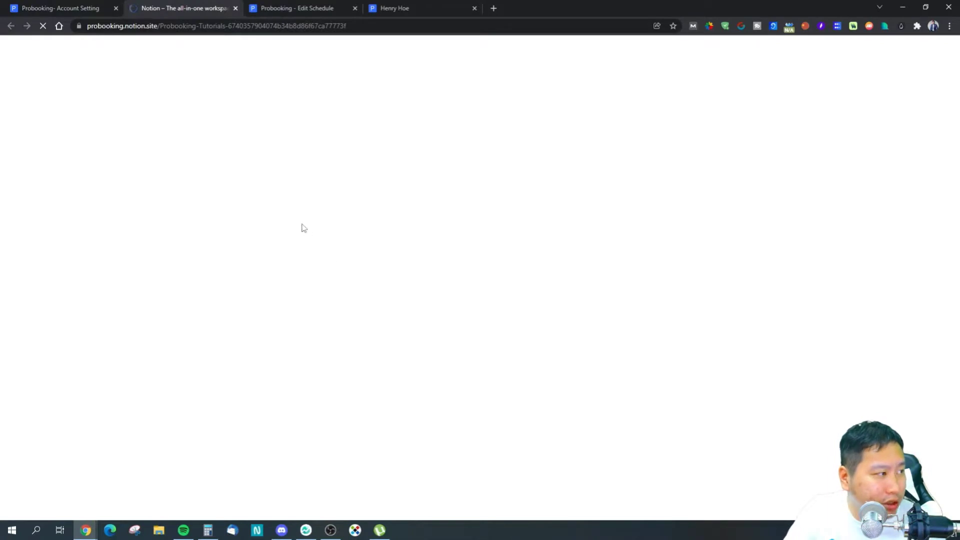
{"action": "left_click", "coordinate": [49, 7]}
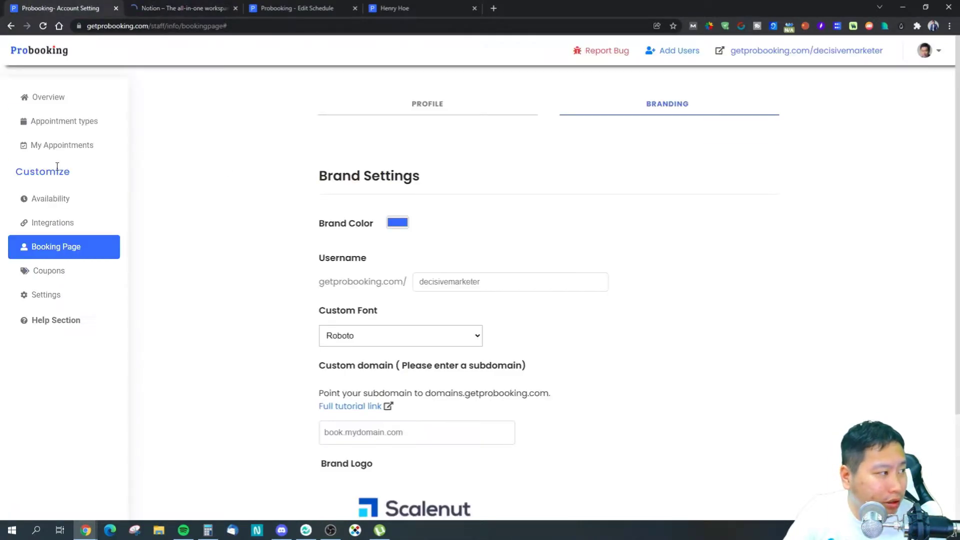
{"action": "left_click", "coordinate": [60, 98]}
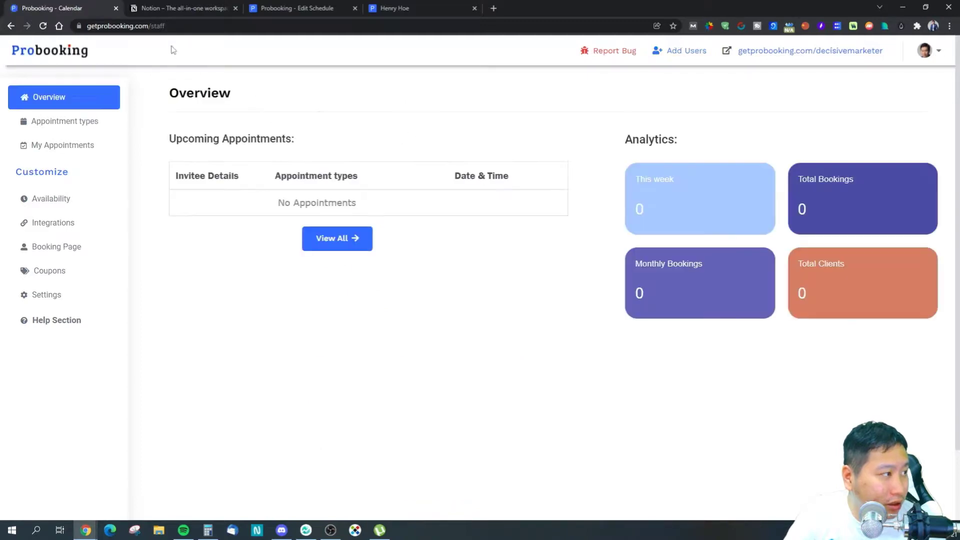
{"action": "left_click", "coordinate": [176, 9]}
{"action": "scroll", "coordinate": [400, 314], "scroll_direction": "down", "scroll_amount": 2}
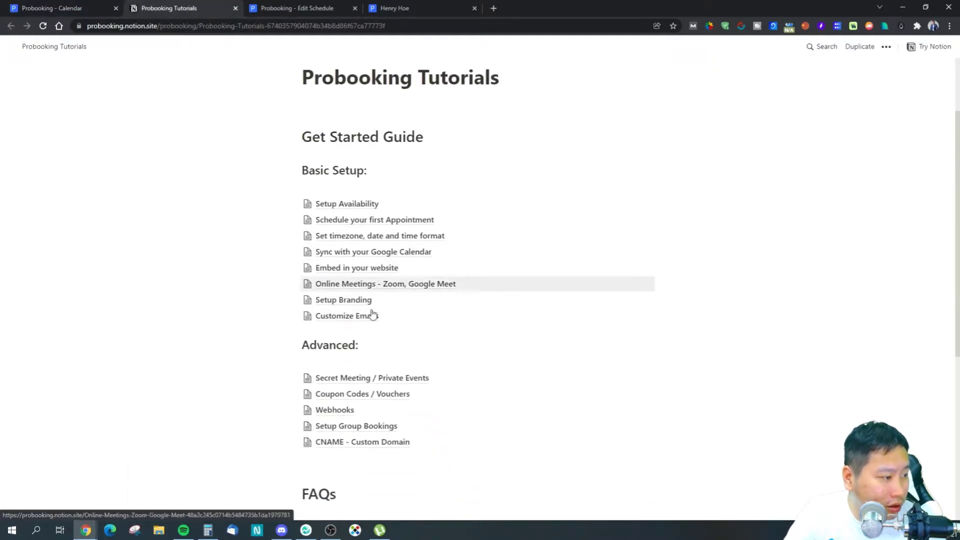
- Open the "Embed in your website" tutorial and read through its steps
{"action": "left_click", "coordinate": [361, 268]}
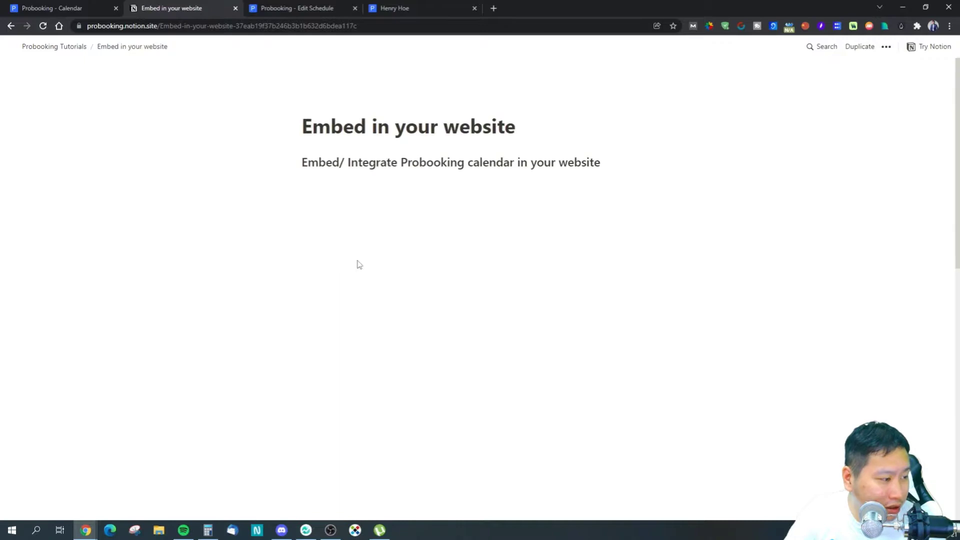
{"action": "left_click_drag", "start_coordinate": [359, 264], "coordinate": [695, 418]}
{"action": "scroll", "coordinate": [664, 408], "scroll_direction": "down", "scroll_amount": 2}
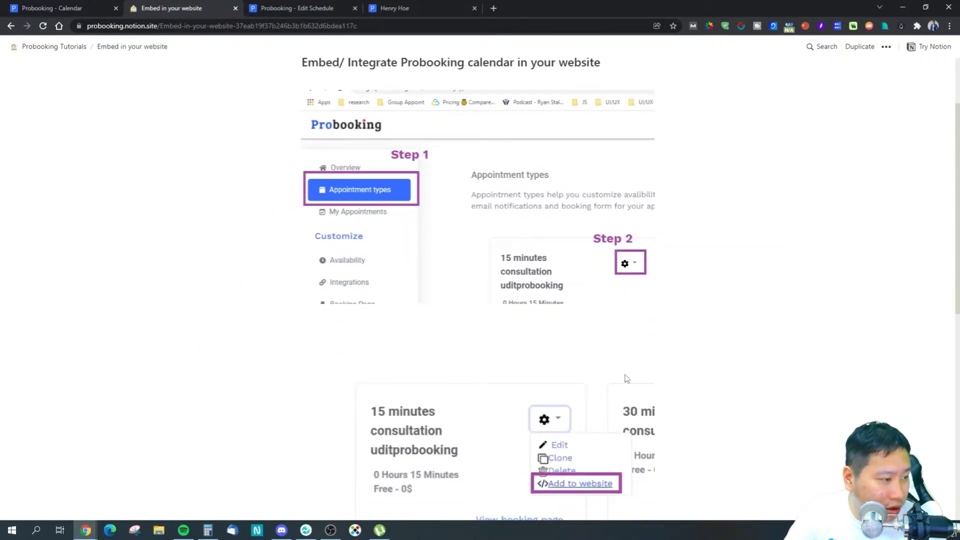
{"action": "scroll", "coordinate": [303, 225], "scroll_direction": "down", "scroll_amount": 8}
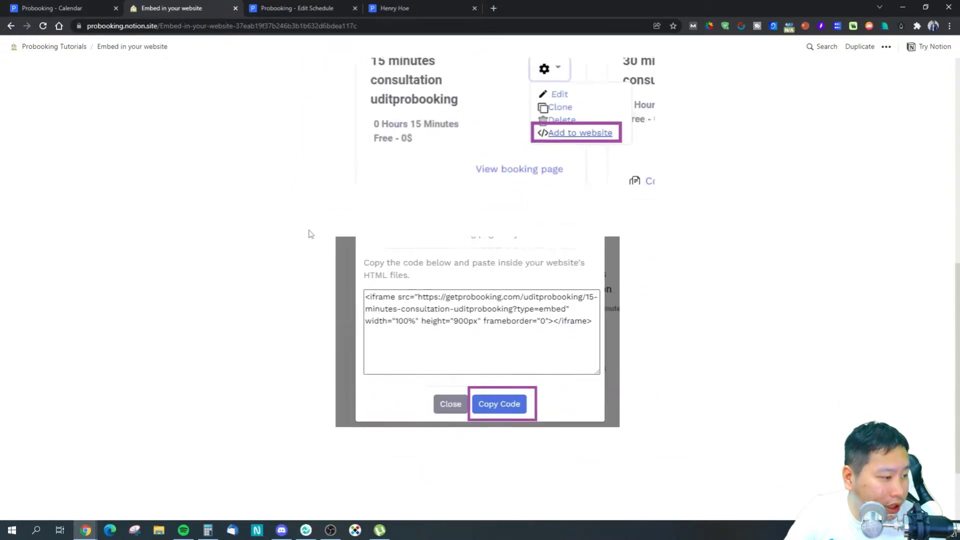
{"action": "scroll", "coordinate": [309, 232], "scroll_direction": "up", "scroll_amount": 10}
- Return to Probooking's appointment types and display the website embed code for the 15 minutes consultation
{"action": "left_click", "coordinate": [53, 8]}
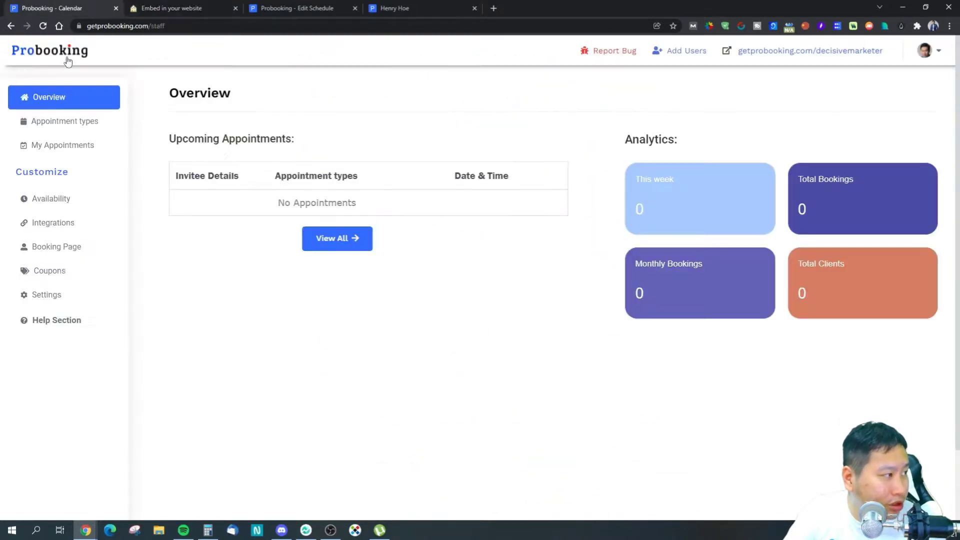
{"action": "left_click", "coordinate": [61, 129]}
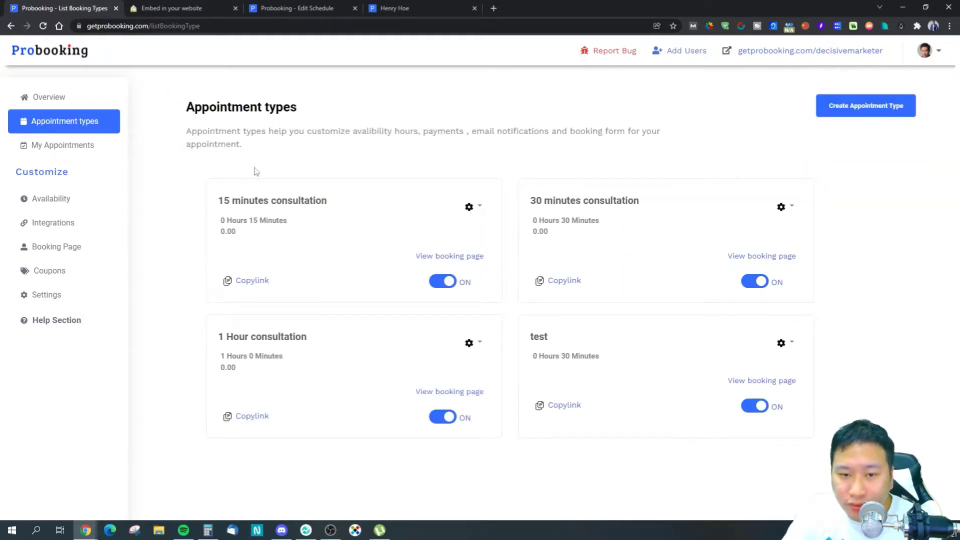
{"action": "left_click", "coordinate": [474, 209]}
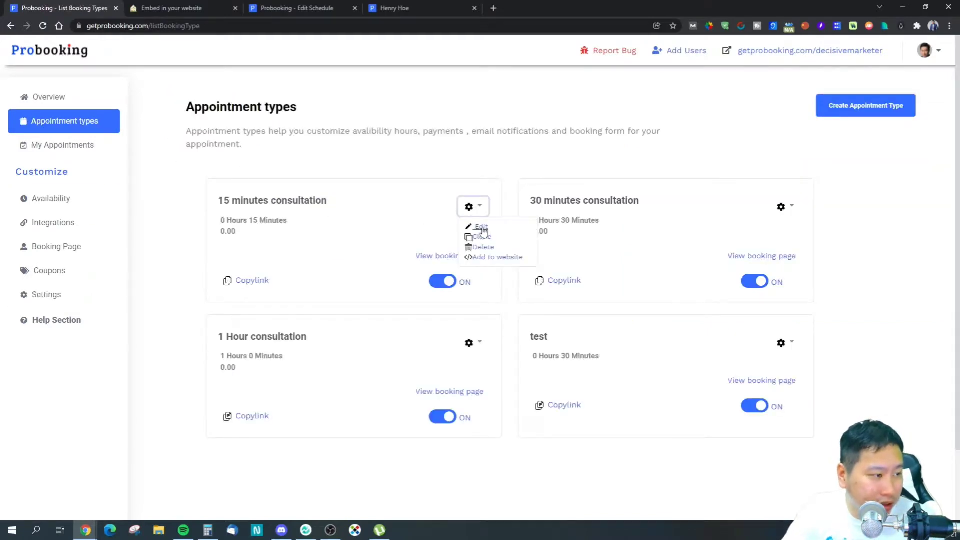
{"action": "left_click", "coordinate": [479, 257]}
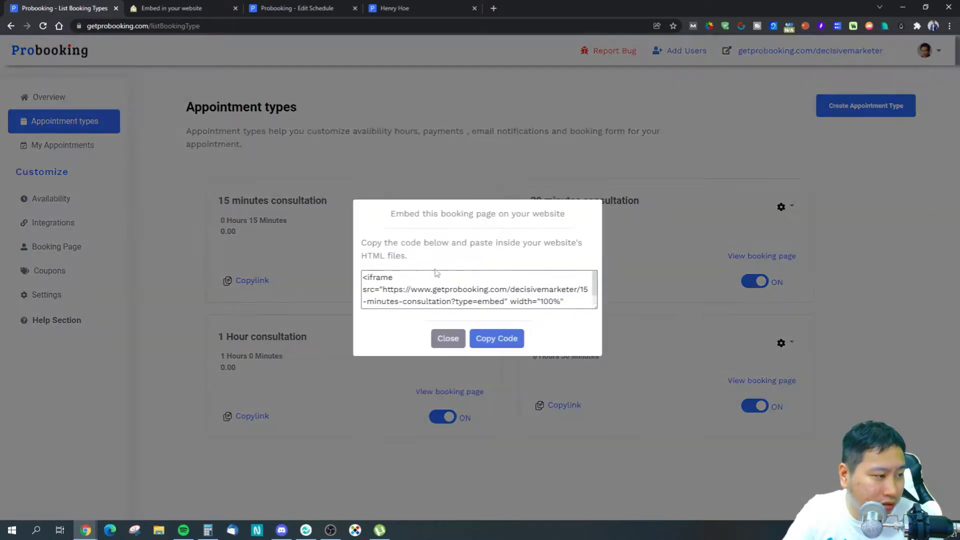
- Highlight the iframe embed code for the 15 minutes consultation, then close the embed dialog
{"action": "left_click", "coordinate": [436, 272]}
{"action": "left_click_drag", "start_coordinate": [436, 273], "coordinate": [381, 275]}
{"action": "left_click", "coordinate": [590, 305]}
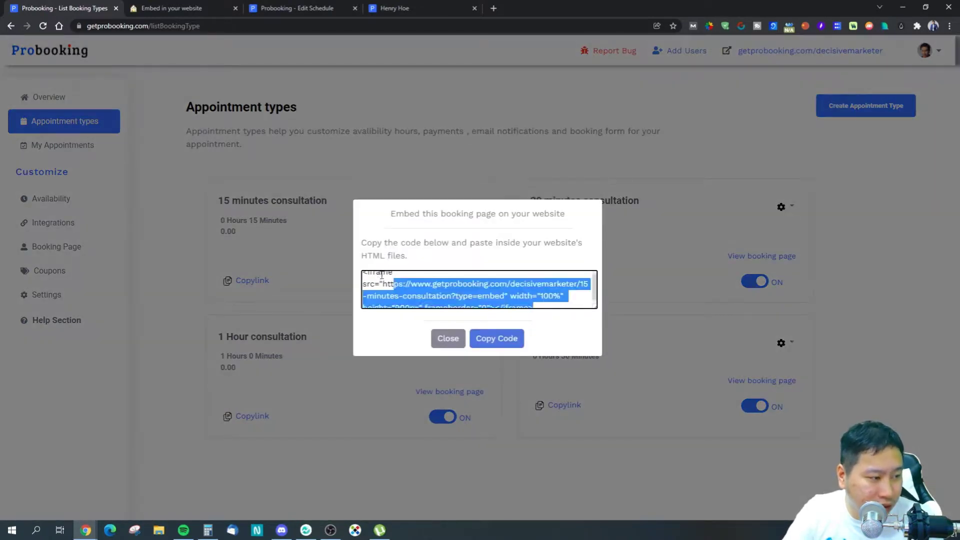
{"action": "left_click", "coordinate": [427, 274]}
{"action": "left_click", "coordinate": [446, 339]}
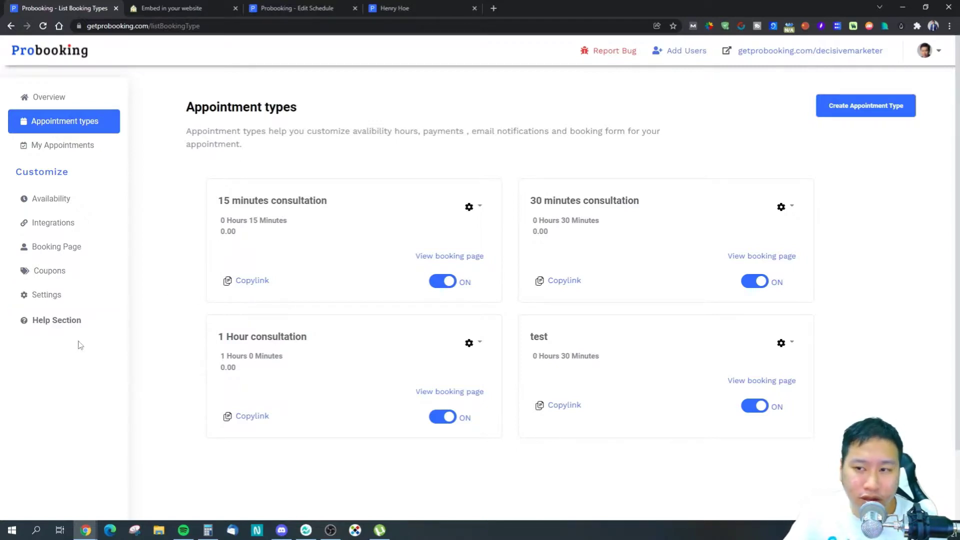
- Open Probooking's public roadmap from the account options and look over its feature columns
{"action": "left_click", "coordinate": [933, 57]}
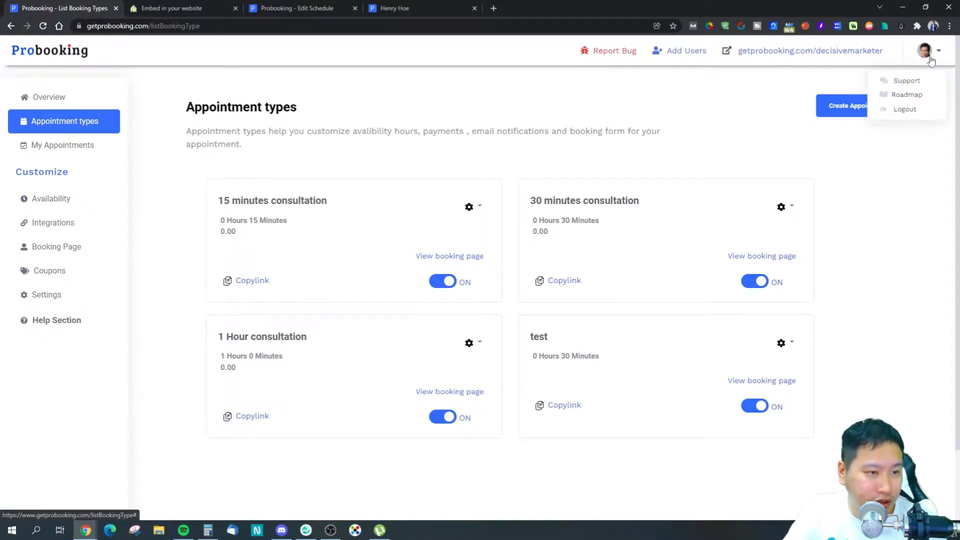
{"action": "left_click", "coordinate": [906, 96]}
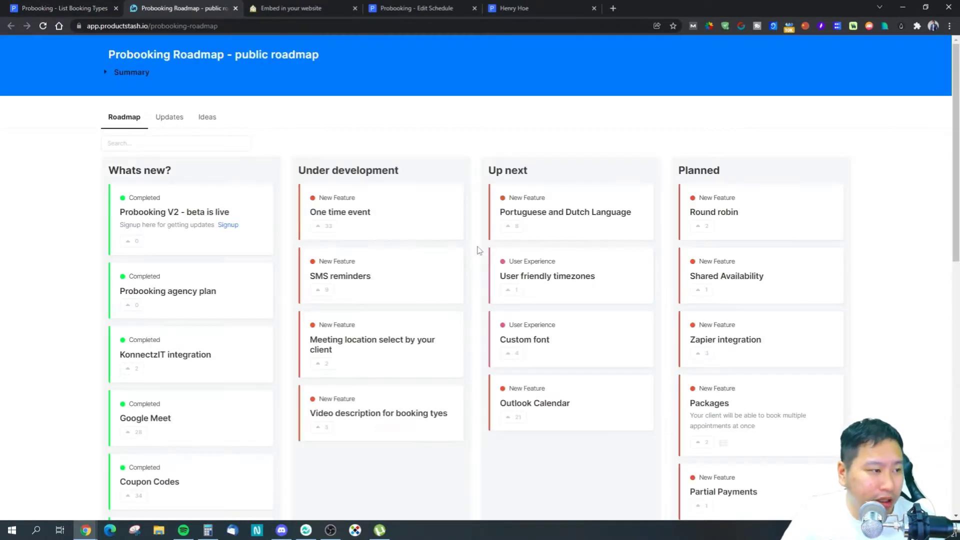
{"action": "scroll", "coordinate": [583, 260], "scroll_direction": "down", "scroll_amount": 2}
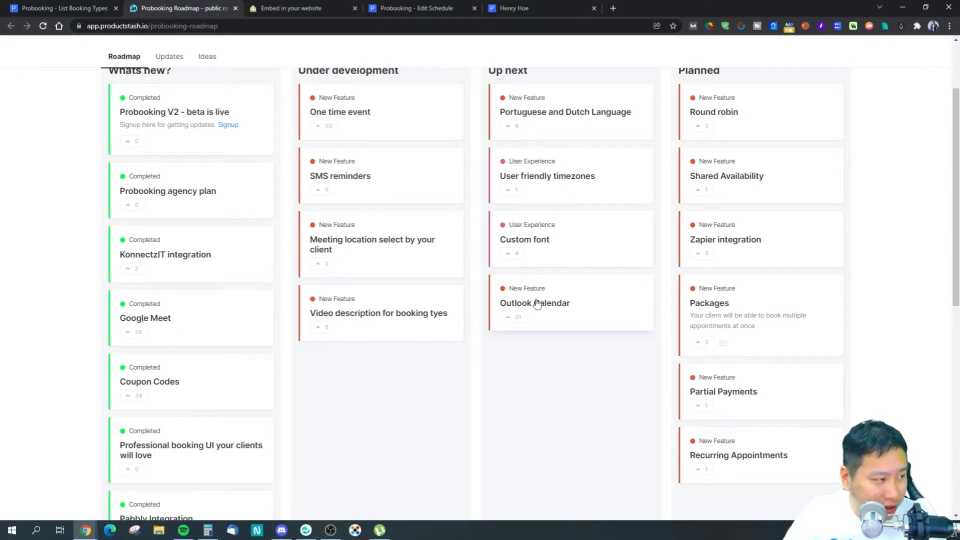
{"action": "scroll", "coordinate": [364, 134], "scroll_direction": "up", "scroll_amount": 1}
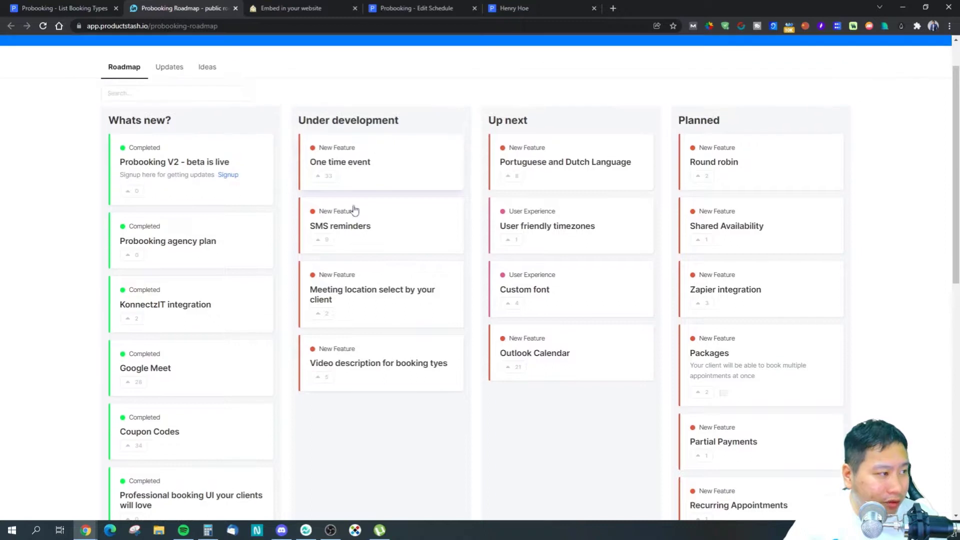
- View the details of the One time event and video description cards under development, closing each one
{"action": "left_click", "coordinate": [351, 174]}
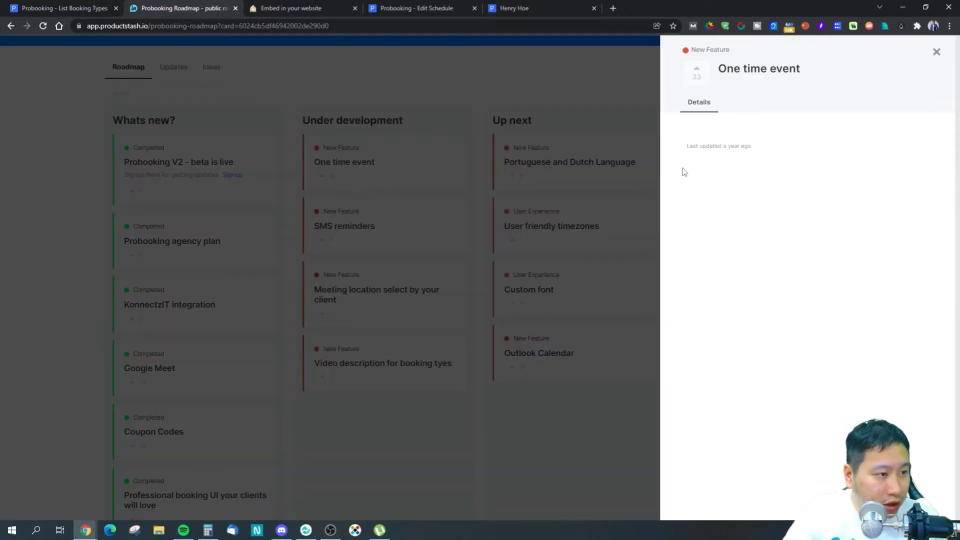
{"action": "left_click", "coordinate": [937, 52]}
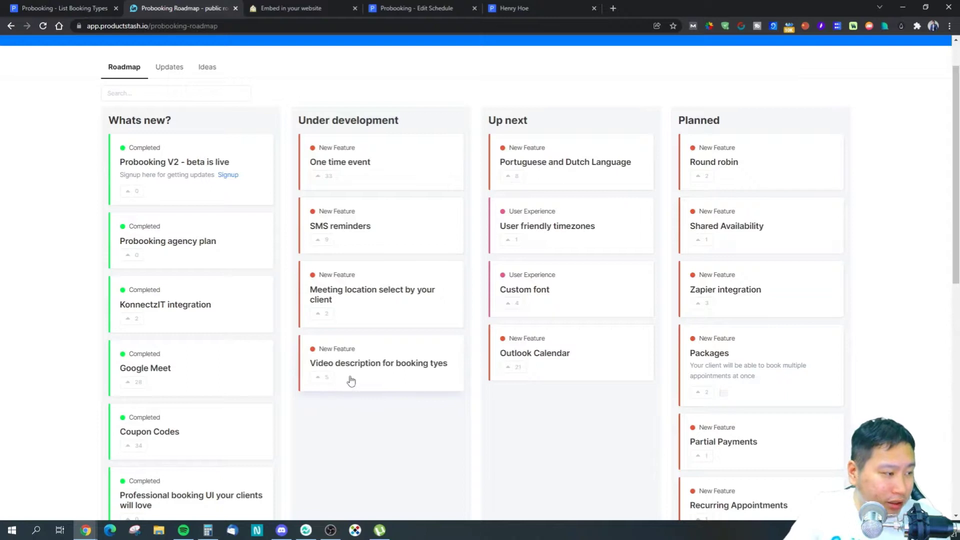
{"action": "left_click", "coordinate": [397, 374]}
{"action": "left_click", "coordinate": [936, 53]}
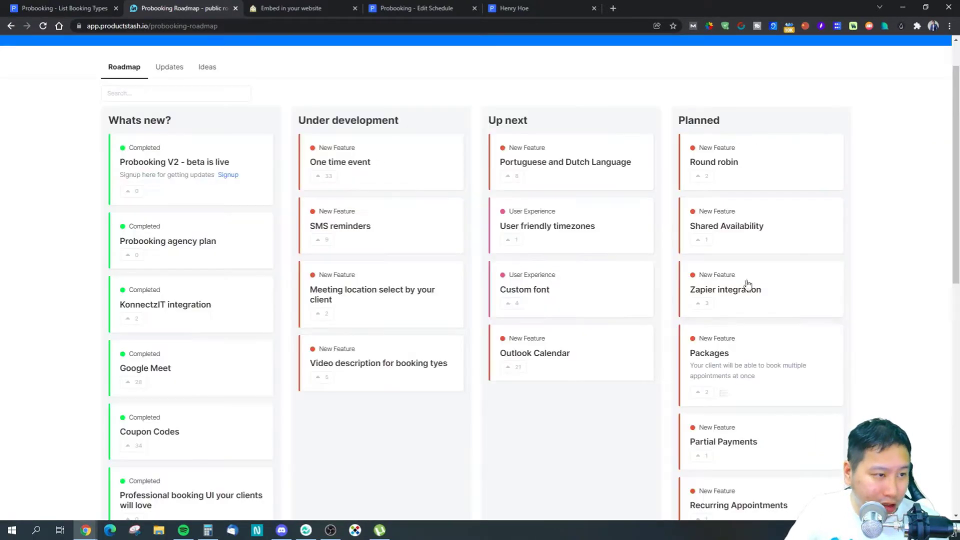
- Look through the Planned features and check the details of the Partial Payments card
{"action": "scroll", "coordinate": [800, 284], "scroll_direction": "down", "scroll_amount": 2}
{"action": "scroll", "coordinate": [740, 276], "scroll_direction": "up", "scroll_amount": 2}
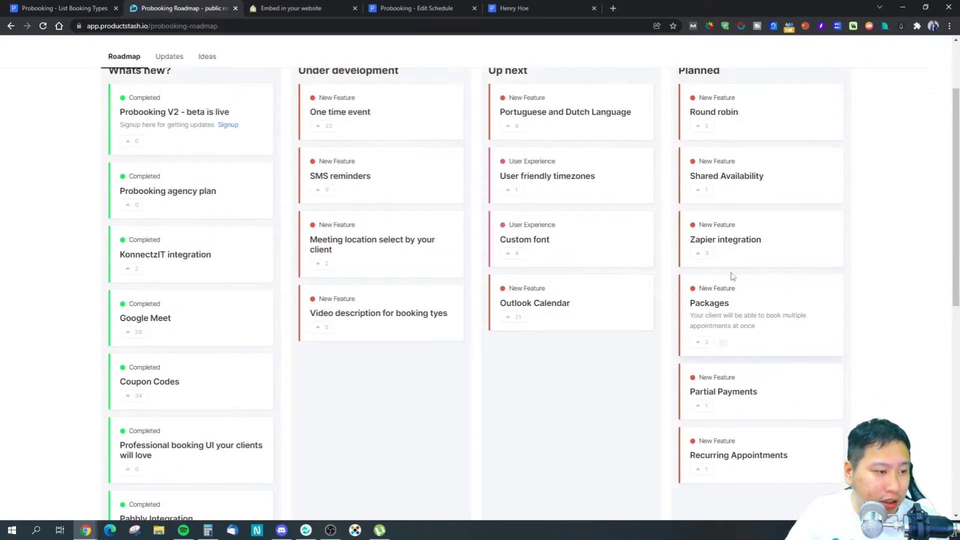
{"action": "scroll", "coordinate": [718, 274], "scroll_direction": "down", "scroll_amount": 2}
{"action": "scroll", "coordinate": [758, 246], "scroll_direction": "up", "scroll_amount": 1}
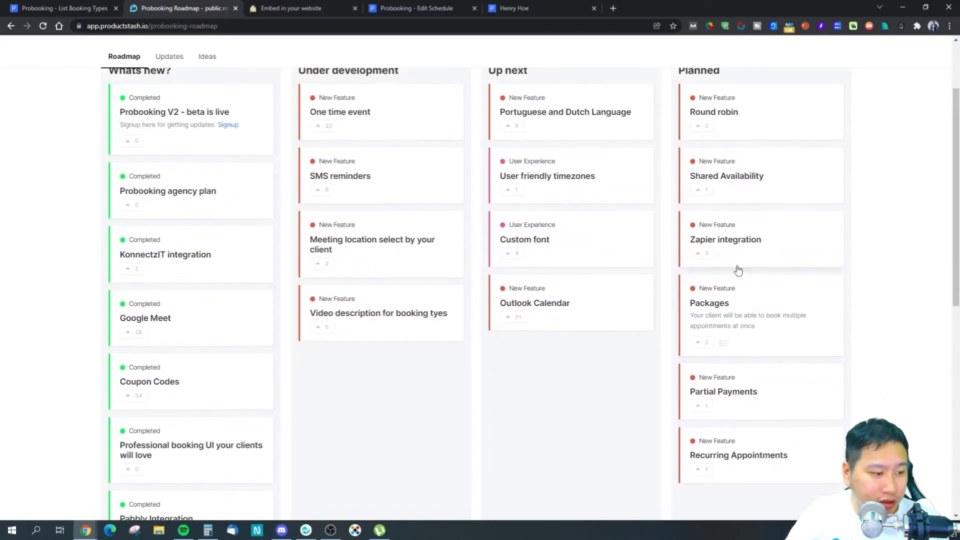
{"action": "left_click", "coordinate": [758, 397]}
{"action": "left_click", "coordinate": [936, 52]}
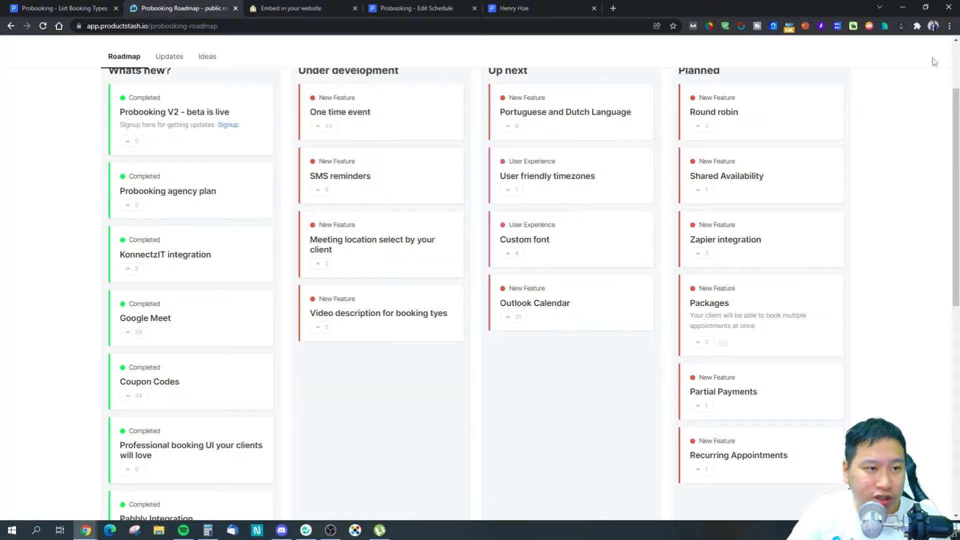
- Check the details of the planned Round robin and Shared Availability features, closing each card
{"action": "scroll", "coordinate": [731, 229], "scroll_direction": "up", "scroll_amount": 2}
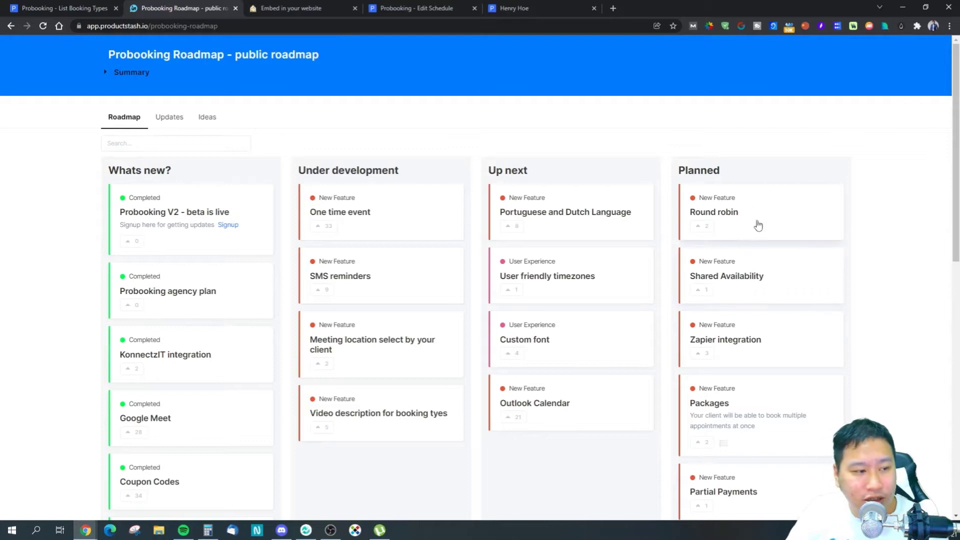
{"action": "left_click", "coordinate": [733, 215]}
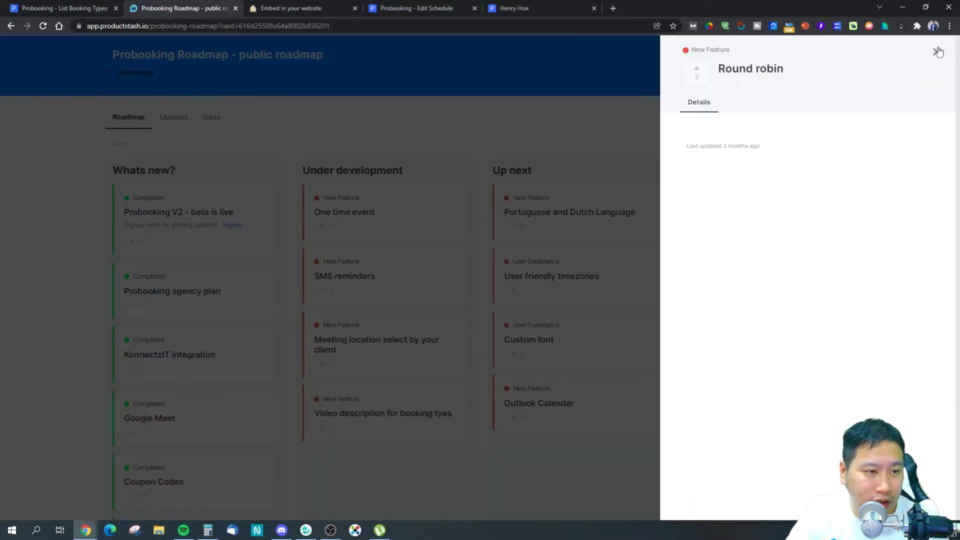
{"action": "left_click", "coordinate": [936, 52]}
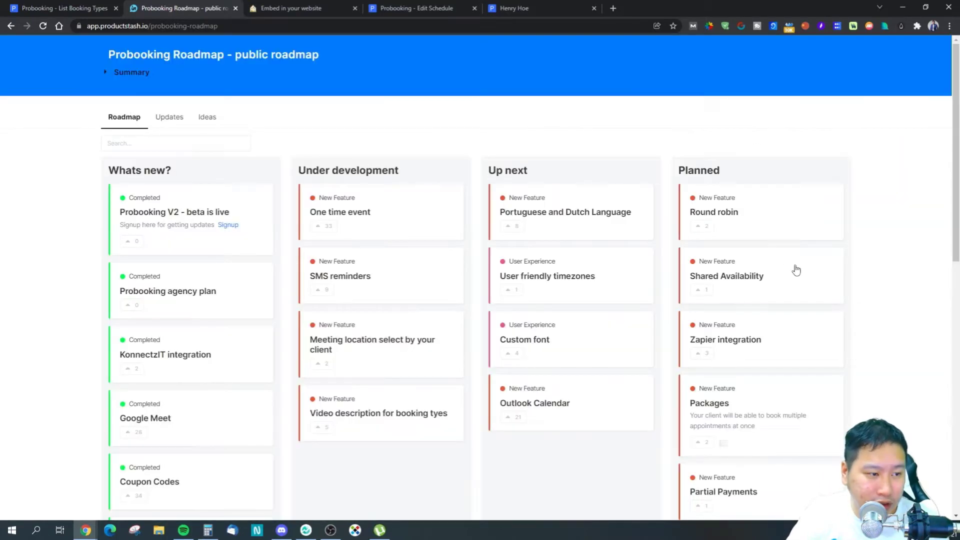
{"action": "left_click", "coordinate": [750, 286]}
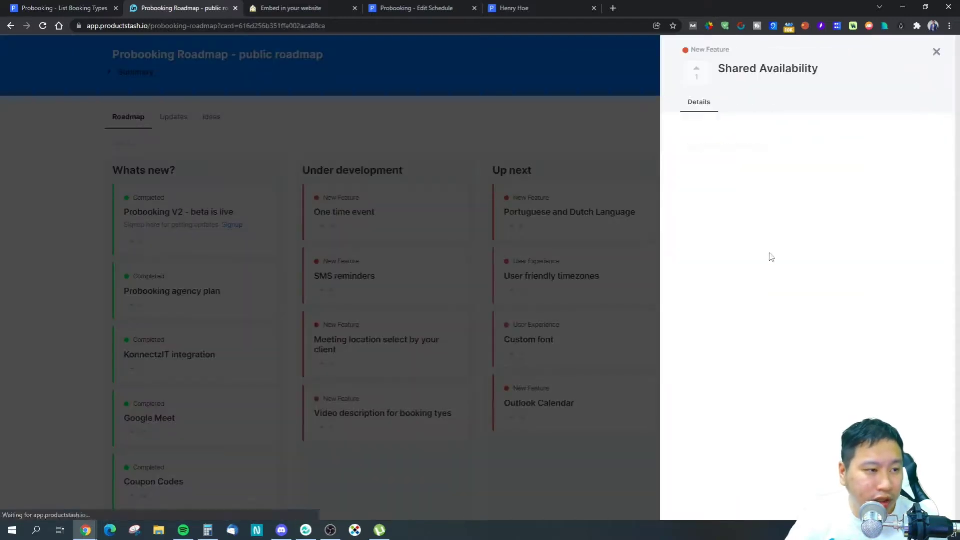
{"action": "left_click", "coordinate": [936, 54]}
- Open the planned Recurring Appointments card on the roadmap and close it again
{"action": "scroll", "coordinate": [757, 367], "scroll_direction": "down", "scroll_amount": 1}
{"action": "scroll", "coordinate": [758, 367], "scroll_direction": "down", "scroll_amount": 2}
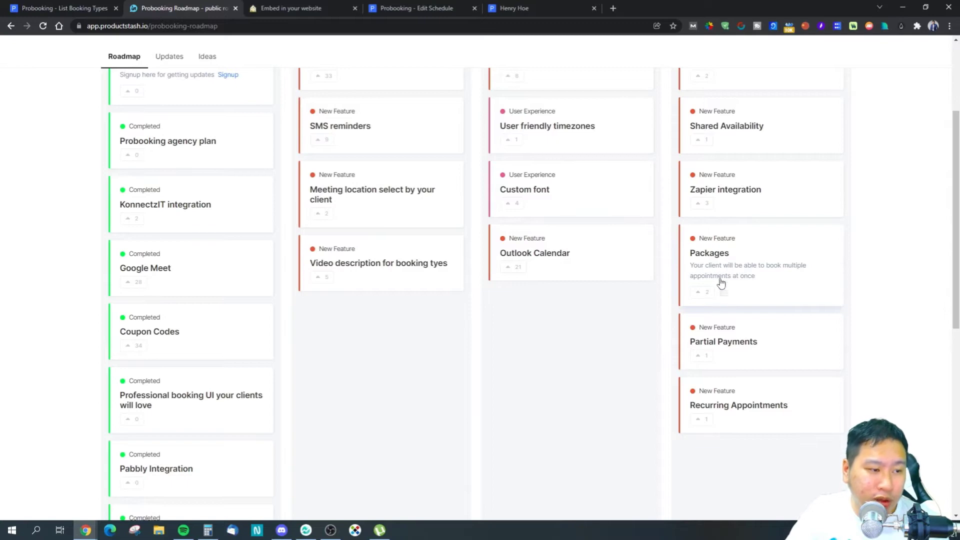
{"action": "left_click", "coordinate": [744, 416]}
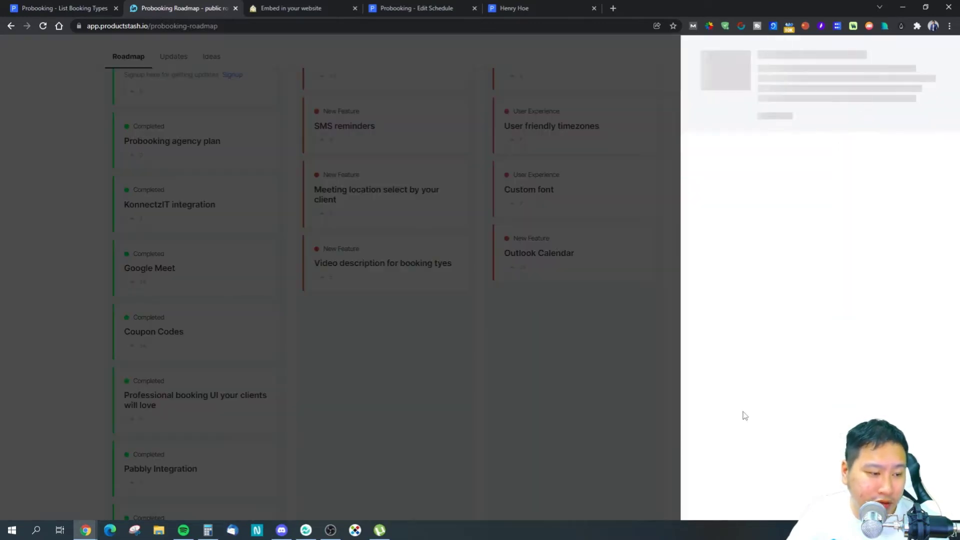
{"action": "left_click", "coordinate": [937, 52]}
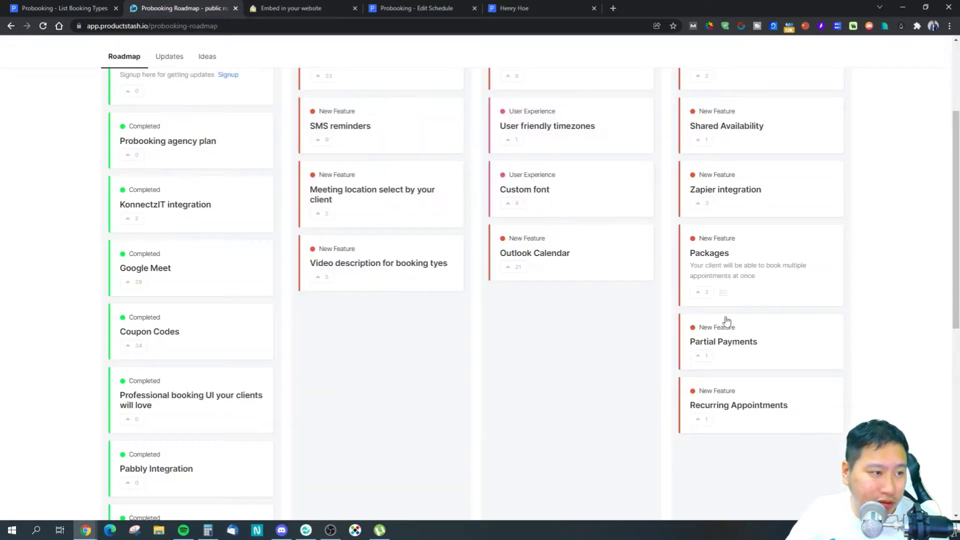